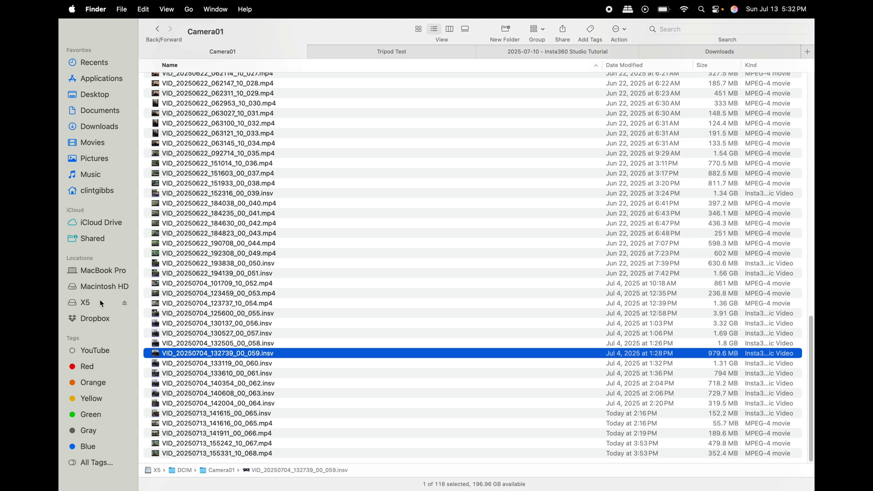
# Open the DCIM/Camera01 folder on the X5 drive and look over its .insv and .mp4 video files.
pyautogui.click(89, 304)
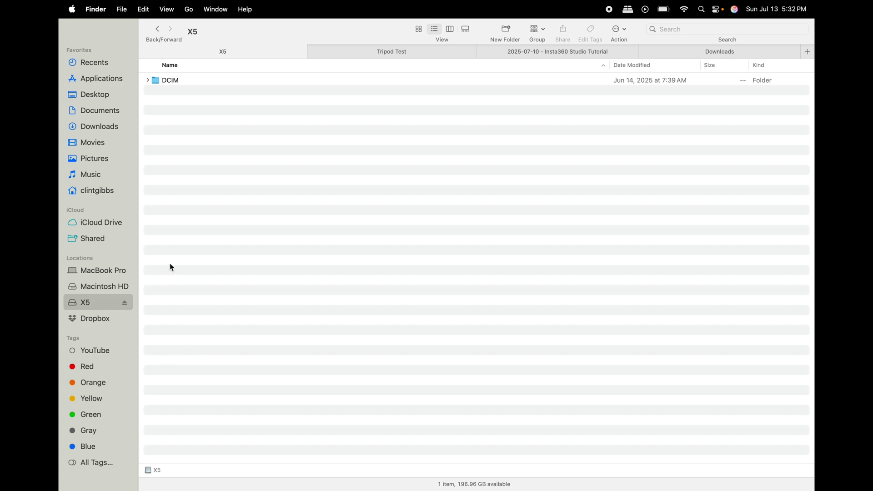
pyautogui.doubleClick(177, 82)
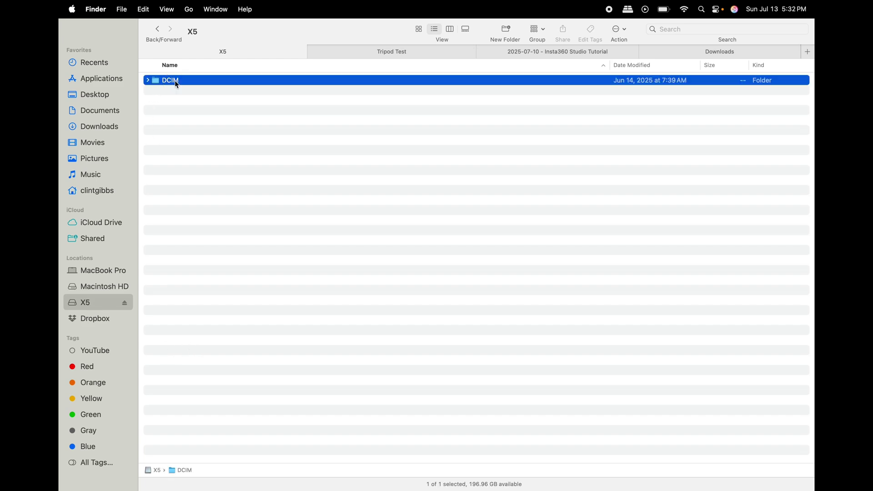
pyautogui.doubleClick(176, 79)
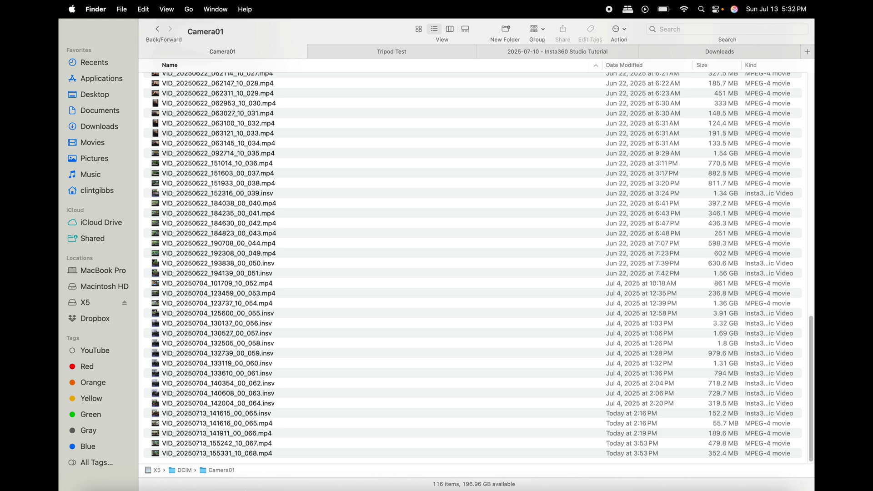
pyautogui.click(178, 275)
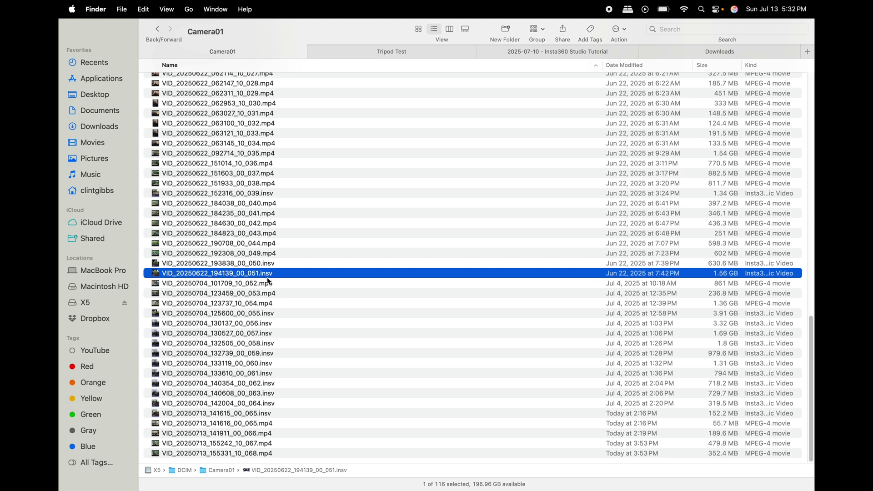
pyautogui.click(268, 428)
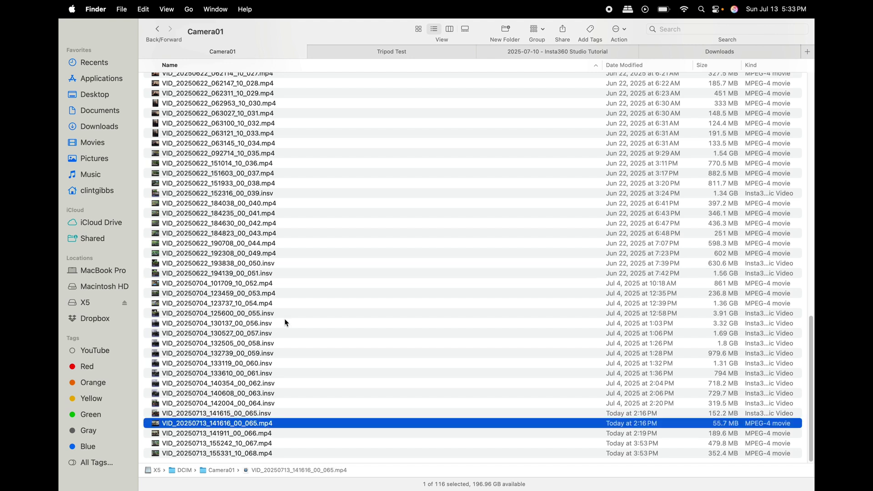
pyautogui.click(232, 318)
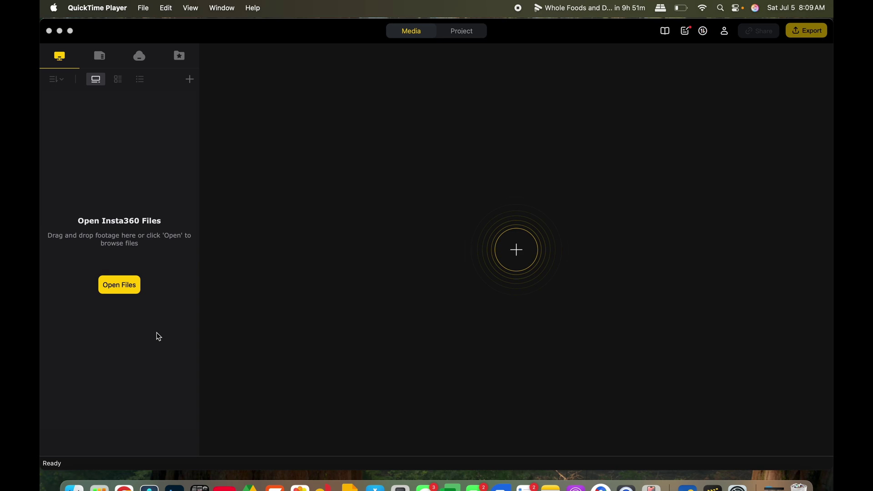
# Switch to Insta360 Studio and browse for files in Movies/YOUTUBE/Source Files, down to the 360 Video folder of the 2025-06-15 camping VLOG.
pyautogui.click(124, 290)
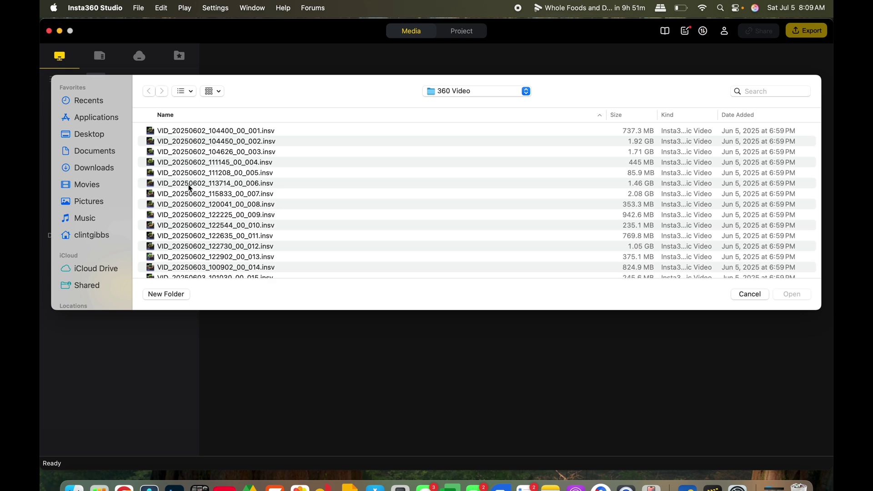
pyautogui.click(88, 188)
pyautogui.click(187, 196)
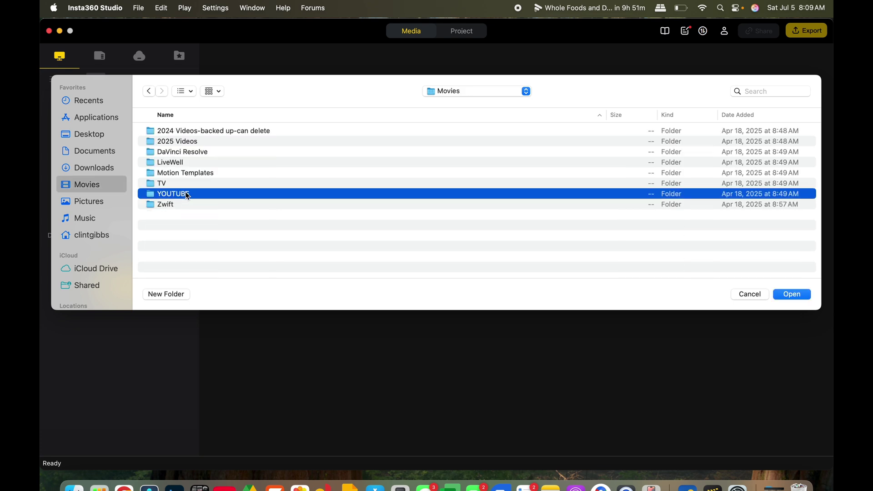
pyautogui.doubleClick(187, 195)
pyautogui.click(188, 166)
pyautogui.doubleClick(188, 167)
pyautogui.scroll(-10, 217, 213)
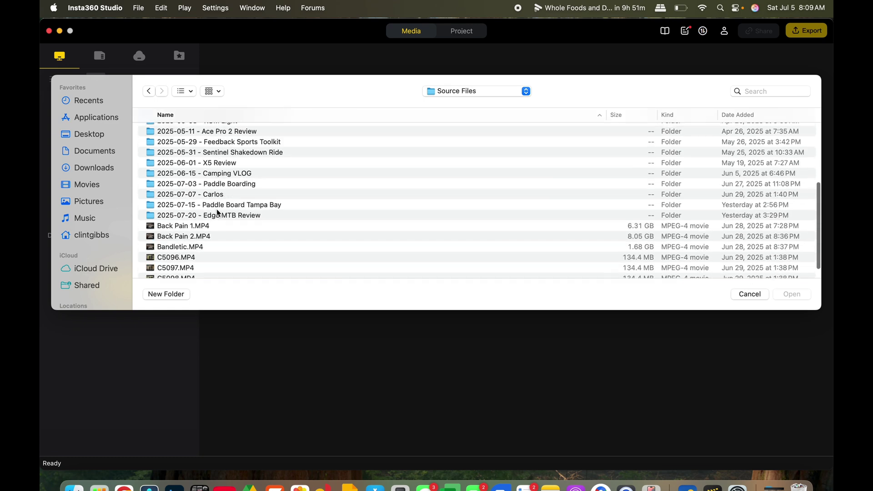
pyautogui.scroll(3, 217, 209)
pyautogui.doubleClick(202, 175)
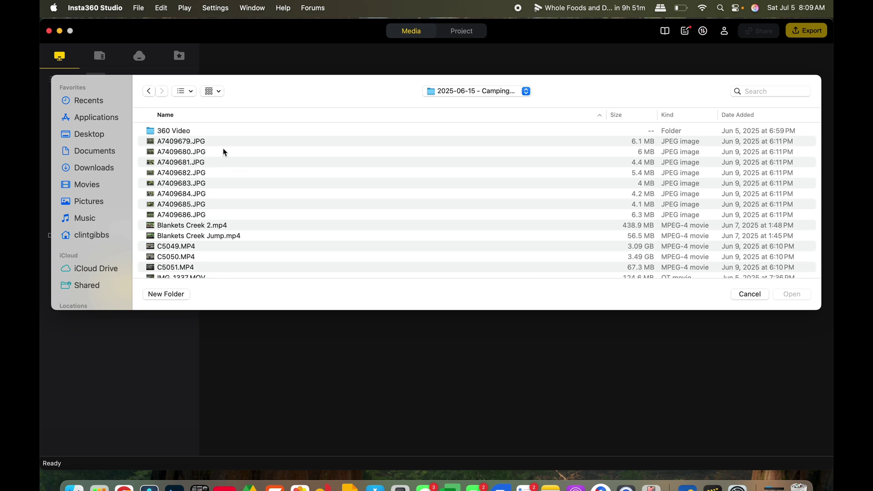
pyautogui.doubleClick(189, 132)
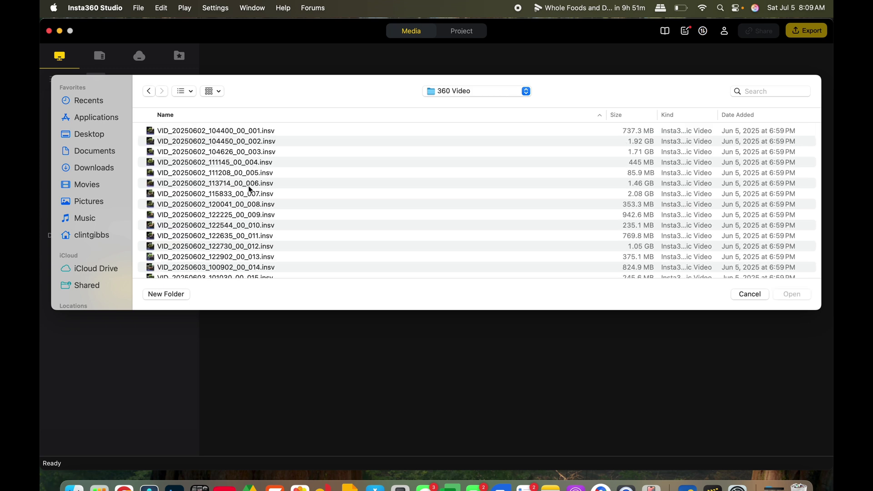
# Import the three clips VID_20250602_111145_00_004.insv through VID_20250602_113714_00_006.insv from the 360 Video folder.
pyautogui.scroll(-3, 267, 184)
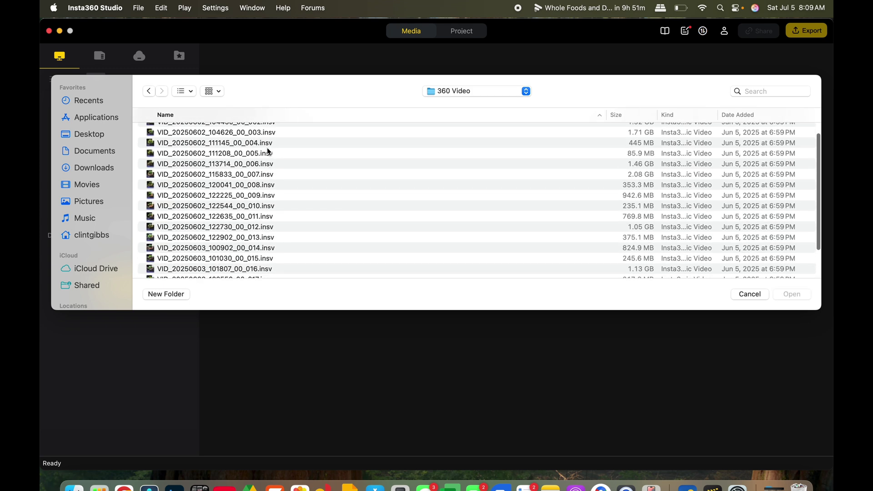
pyautogui.click(269, 133)
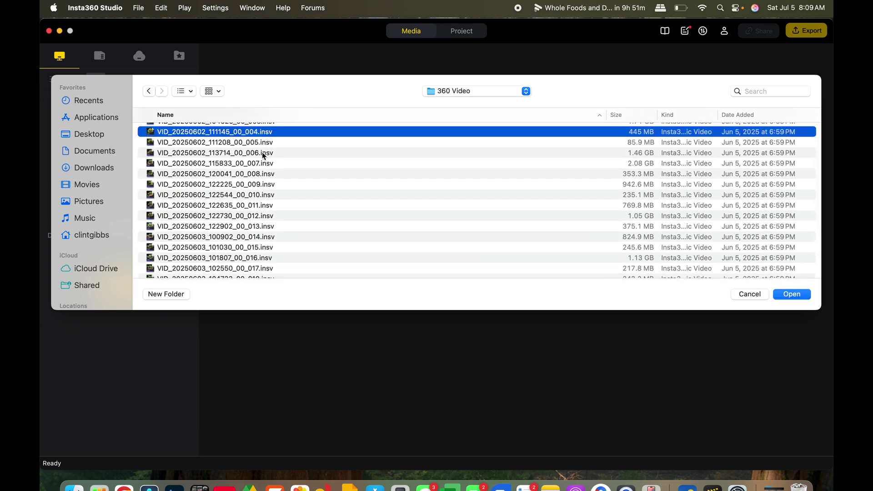
pyautogui.keyDown('shift'); pyautogui.click(264, 153); pyautogui.keyUp('shift')
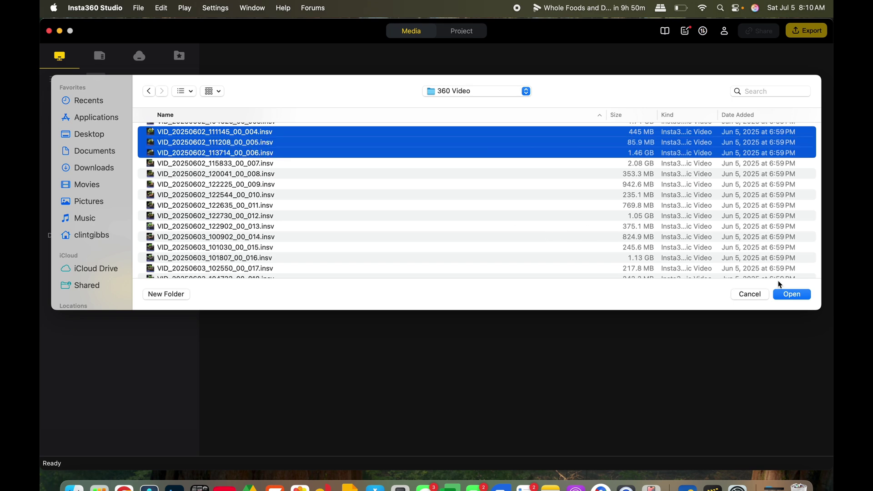
pyautogui.click(789, 296)
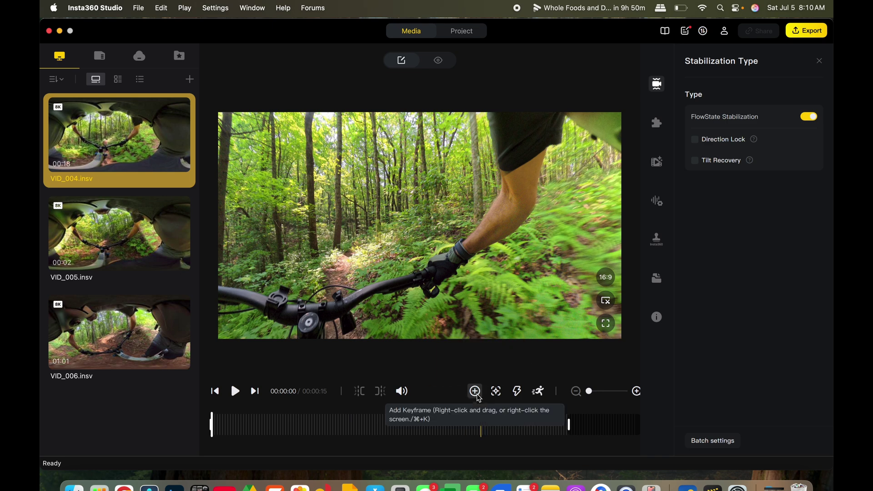
# Scrub through the VID_004.insv clip to preview its footage and return to its start.
pyautogui.moveTo(211, 427); pyautogui.dragTo(369, 439)
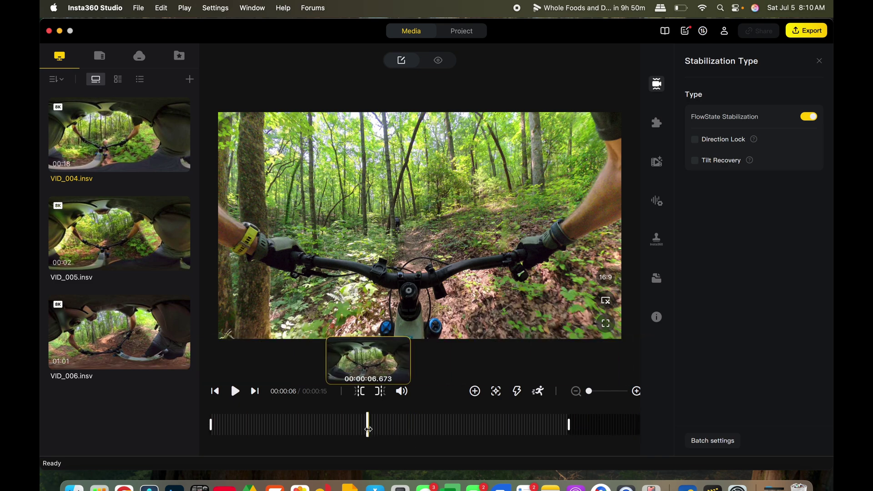
pyautogui.moveTo(305, 427); pyautogui.dragTo(209, 430)
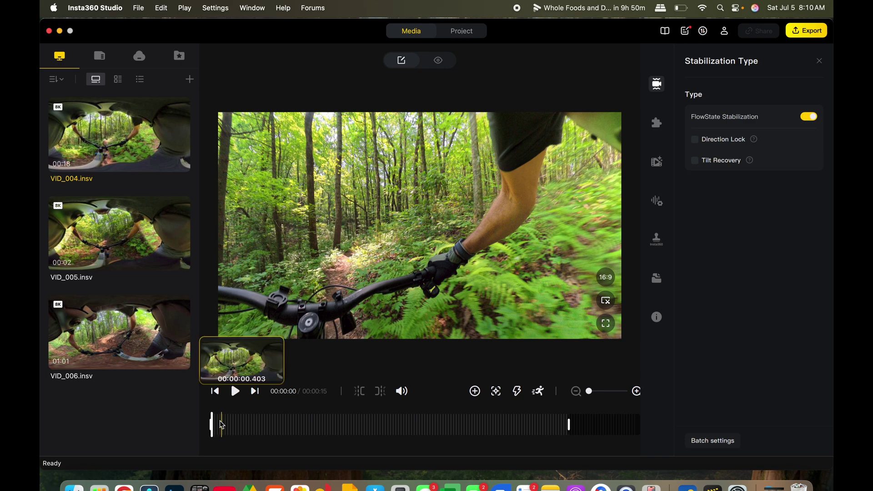
pyautogui.moveTo(213, 418); pyautogui.dragTo(240, 417)
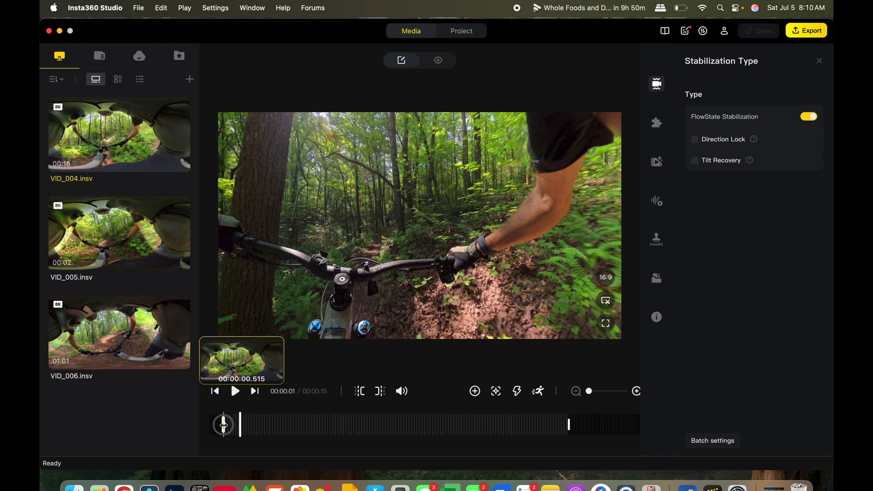
pyautogui.moveTo(241, 421); pyautogui.dragTo(194, 414)
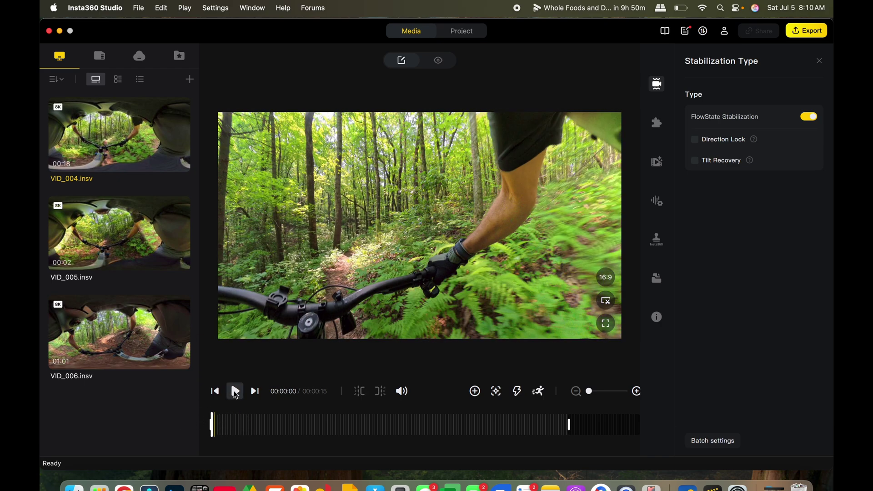
# Play VID_004.insv to about 3 seconds and mark that point as the trim start.
pyautogui.click(235, 392)
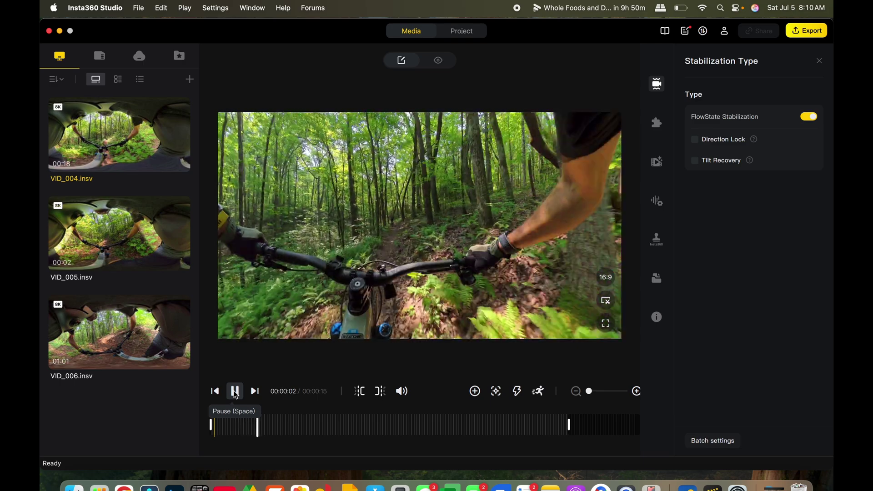
pyautogui.click(235, 392)
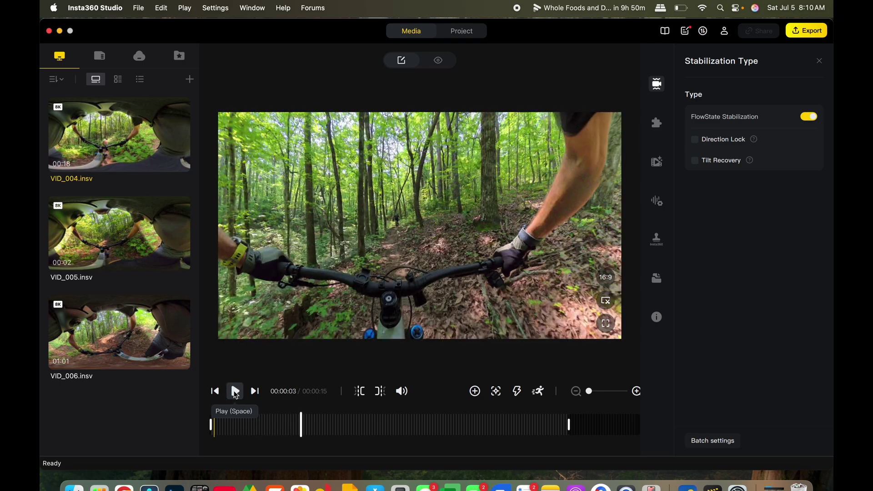
pyautogui.click(363, 393)
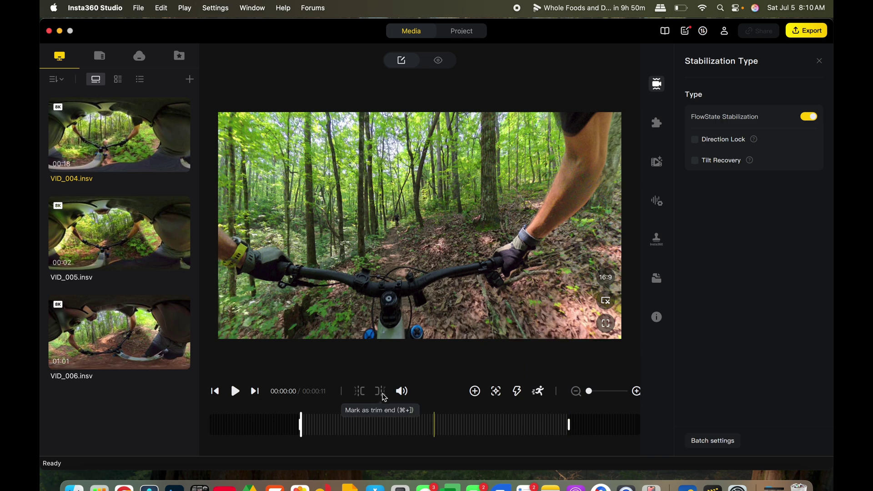
# Track the rider ahead on the trail from the trim start of VID_004.insv, after checking the footage near its end.
pyautogui.click(574, 426)
pyautogui.click(554, 425)
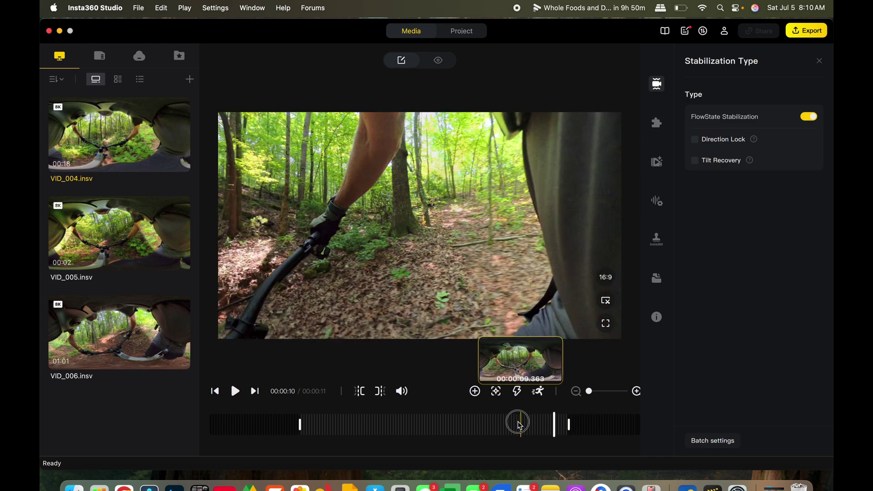
pyautogui.click(302, 424)
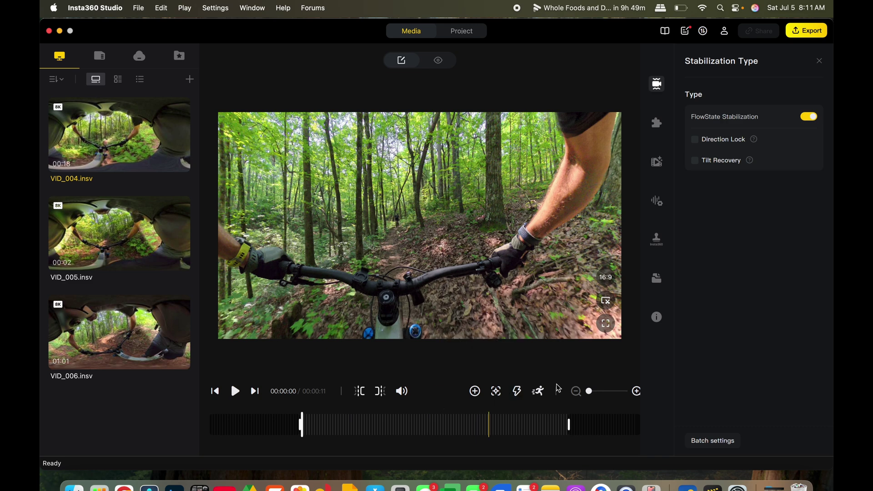
pyautogui.click(498, 394)
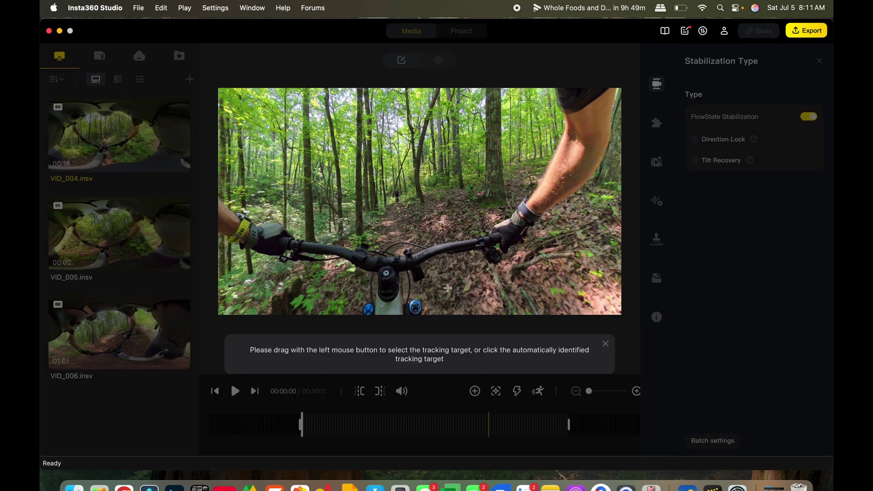
pyautogui.click(403, 202)
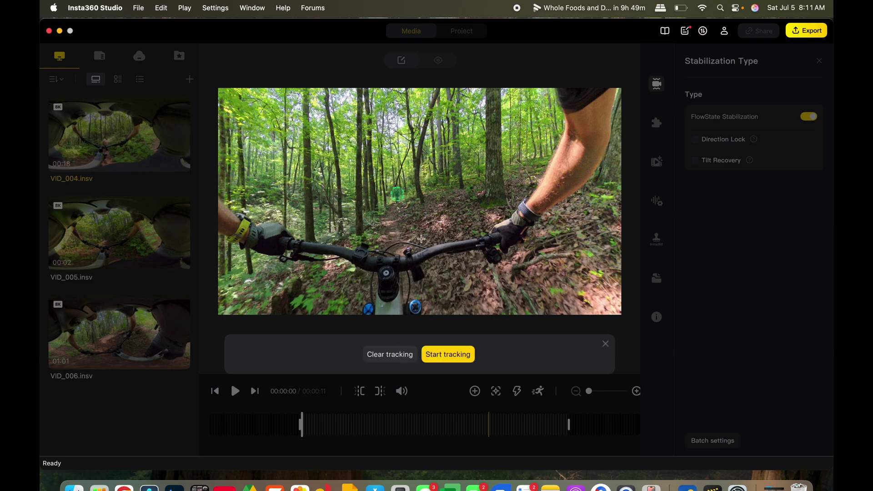
pyautogui.click(449, 355)
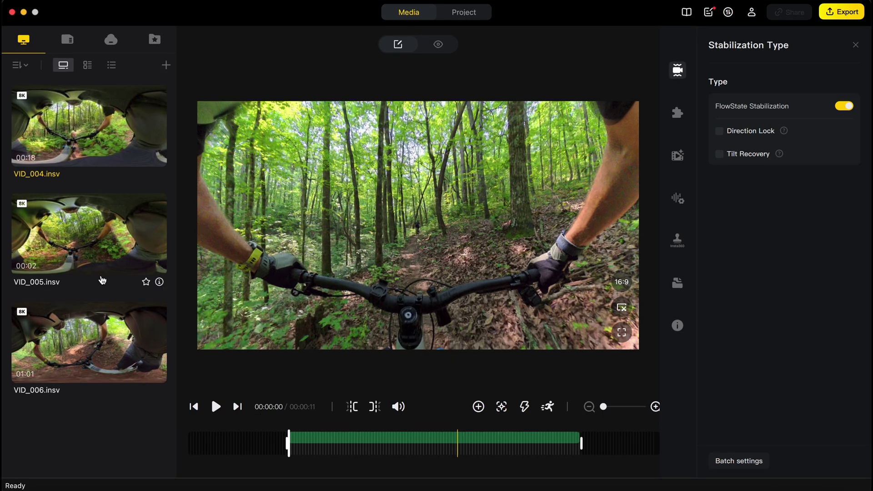
# Open the VID_006.insv clip and add a keyframe at its very beginning.
pyautogui.moveTo(106, 334)
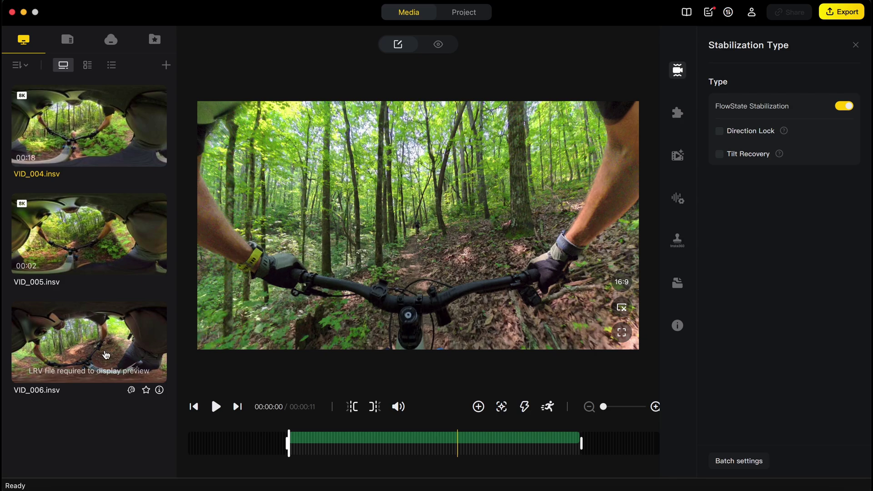
pyautogui.click(111, 351)
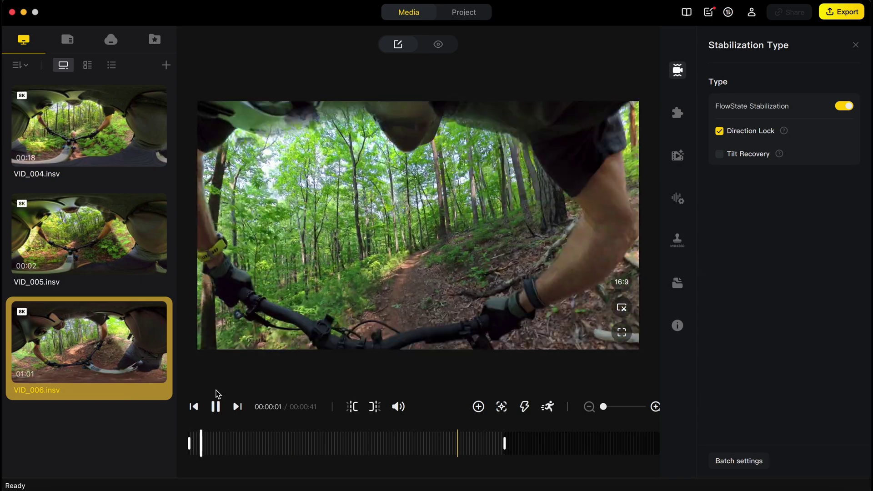
pyautogui.click(215, 406)
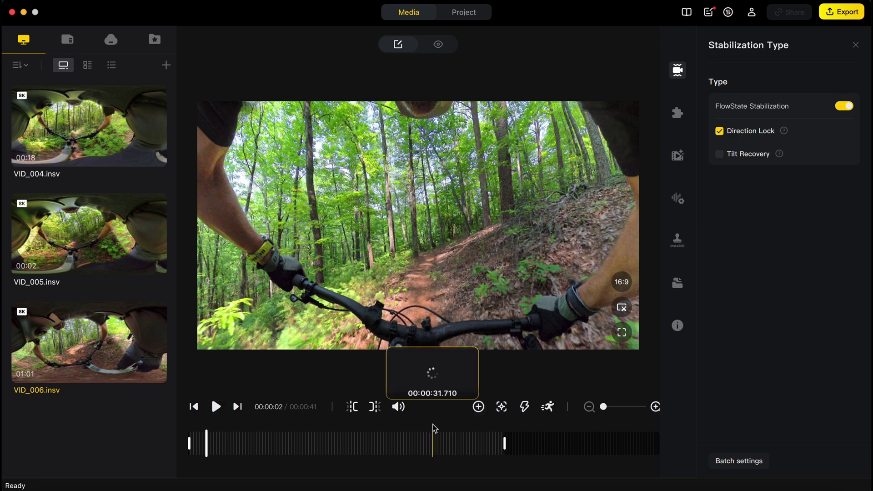
pyautogui.moveTo(207, 440); pyautogui.dragTo(190, 443)
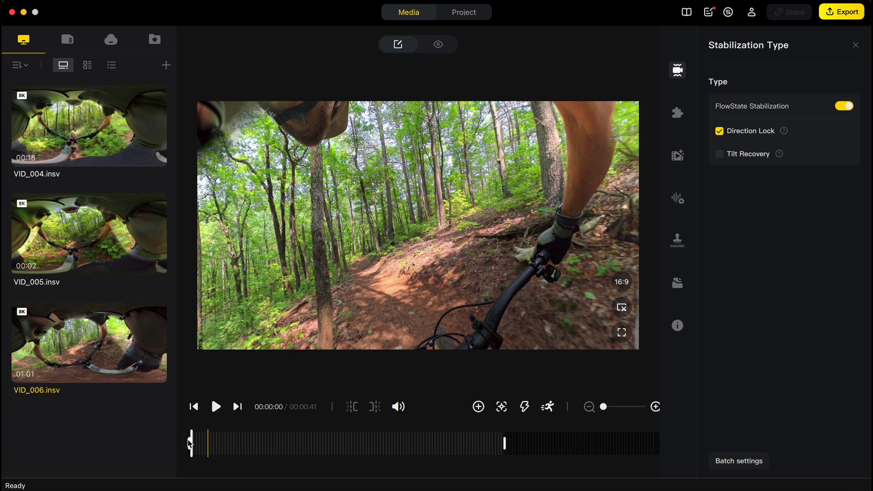
pyautogui.click(479, 407)
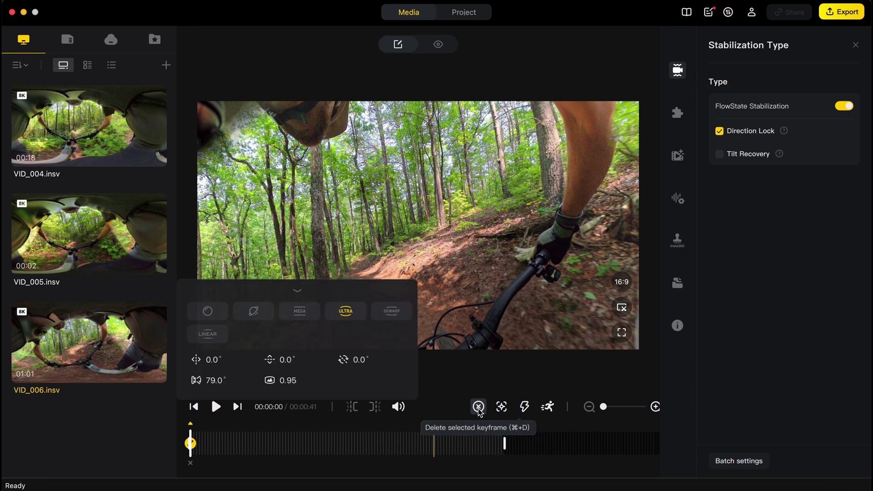
# Try the Crystal Ball and Tiny Planet views on the starting keyframe, ending with the Mega view.
pyautogui.click(215, 312)
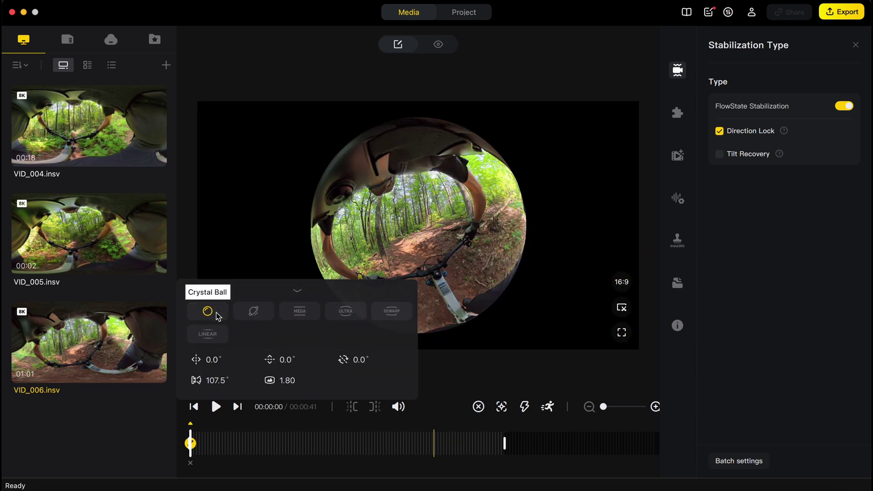
pyautogui.click(266, 315)
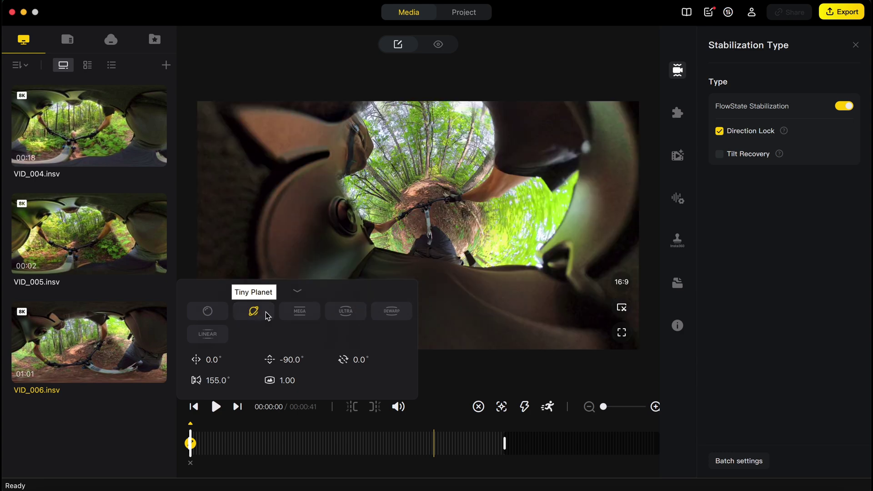
pyautogui.click(300, 314)
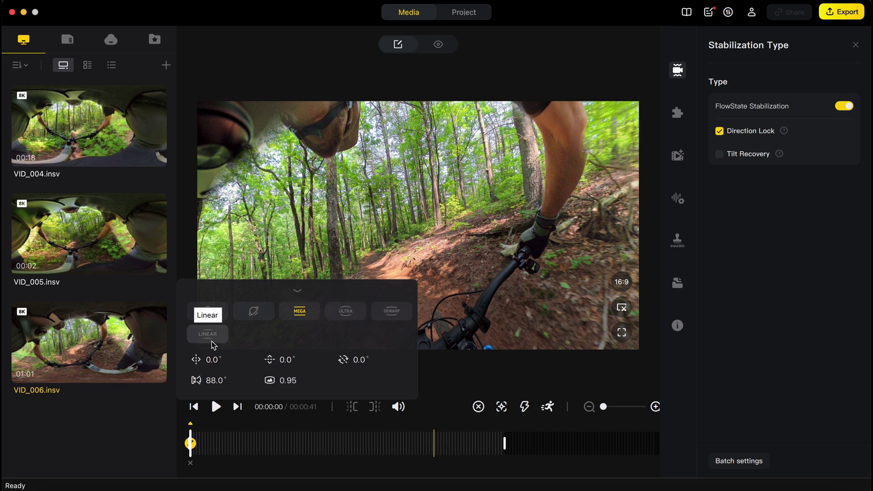
# Compare the UltraWide, Dewarp and Linear views on the starting keyframe while shifting the framing, and settle on Dewarp.
pyautogui.click(344, 314)
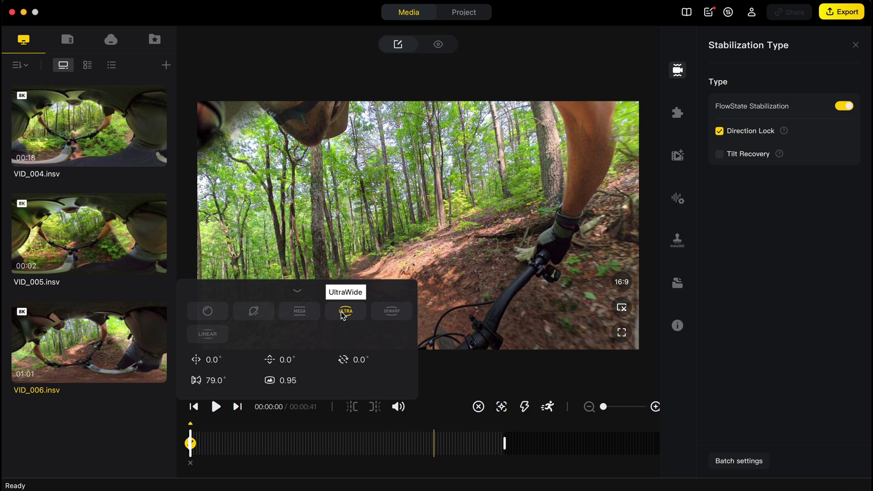
pyautogui.click(393, 313)
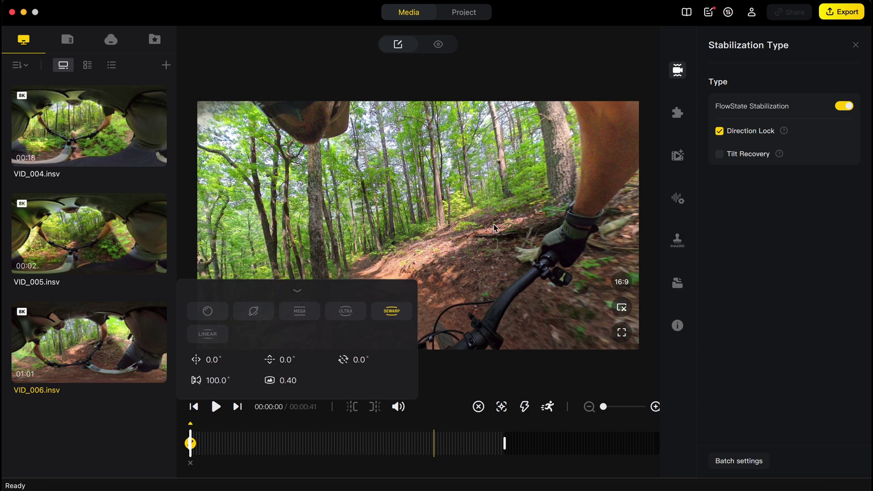
pyautogui.moveTo(449, 226); pyautogui.dragTo(511, 197)
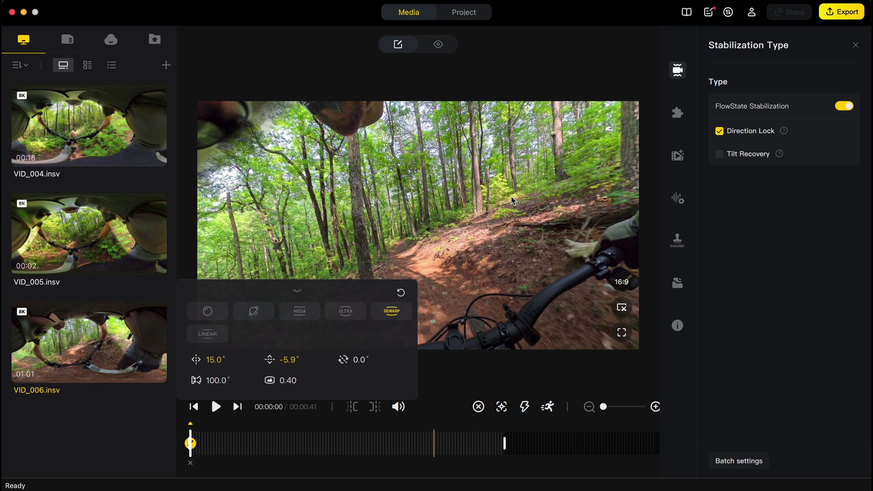
pyautogui.click(209, 338)
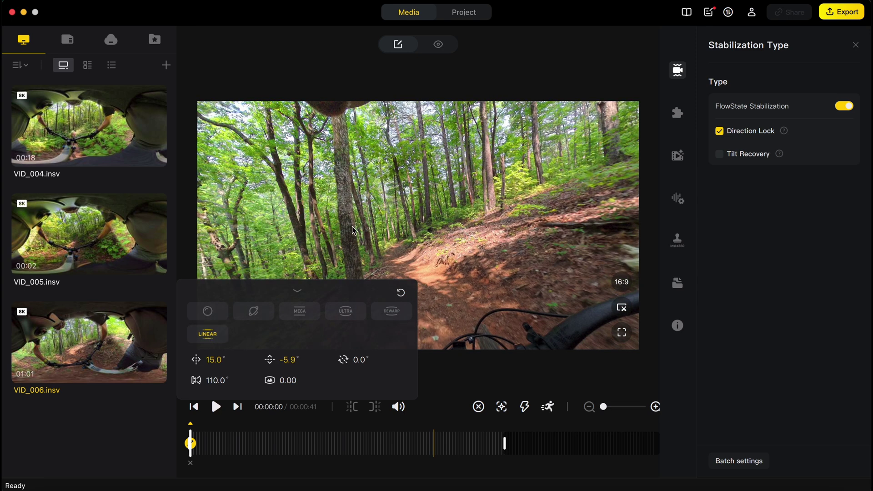
pyautogui.moveTo(370, 210); pyautogui.dragTo(369, 176)
pyautogui.click(393, 314)
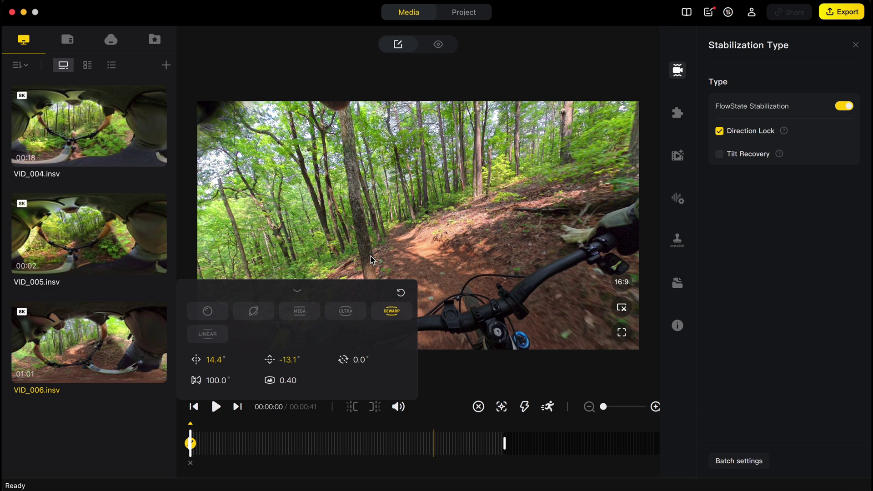
# Reframe the starting keyframe onto the handlebars and trail, to about 16.8° pan, -28.8° tilt and a 101.5° field of view.
pyautogui.click(298, 291)
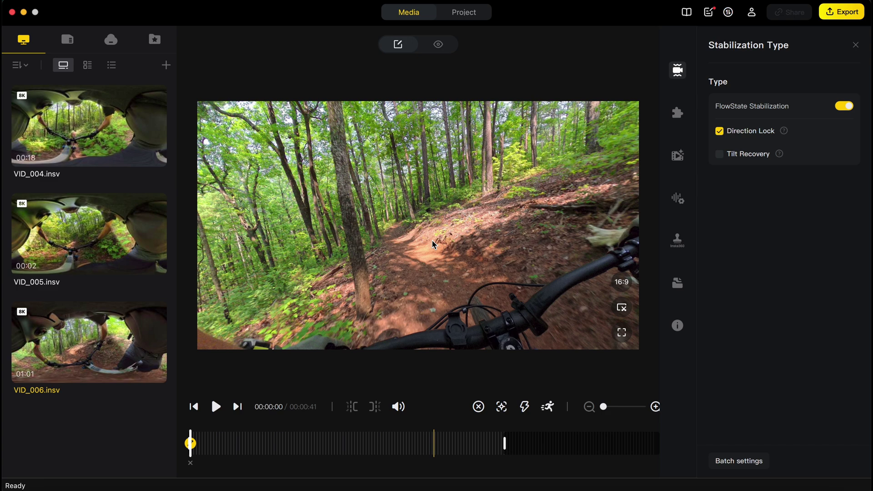
pyautogui.moveTo(432, 241); pyautogui.dragTo(474, 249)
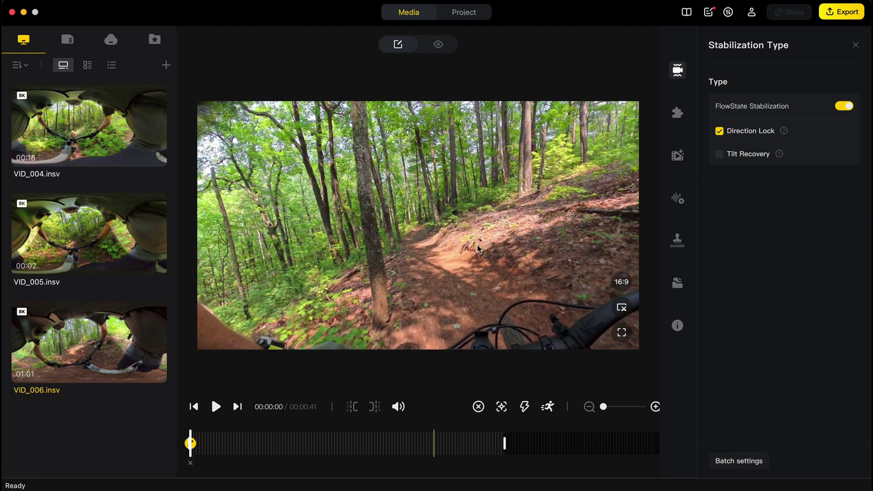
pyautogui.moveTo(482, 244); pyautogui.dragTo(461, 238)
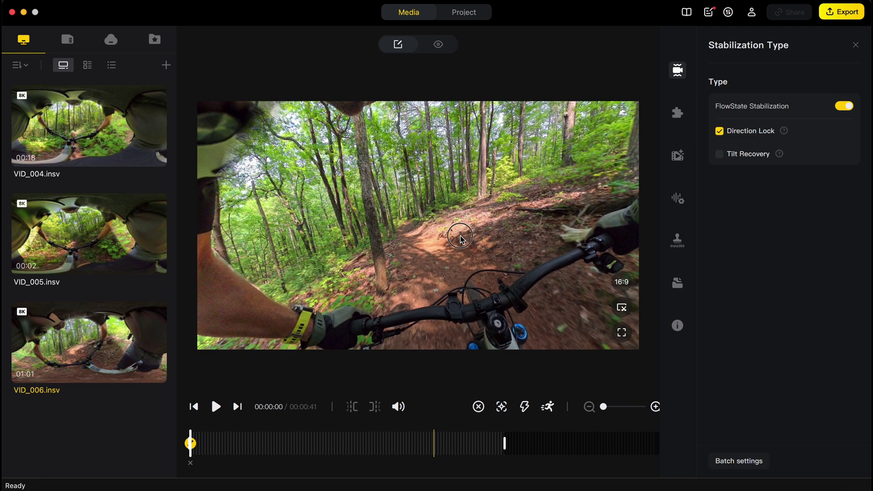
pyautogui.moveTo(461, 238); pyautogui.dragTo(486, 228)
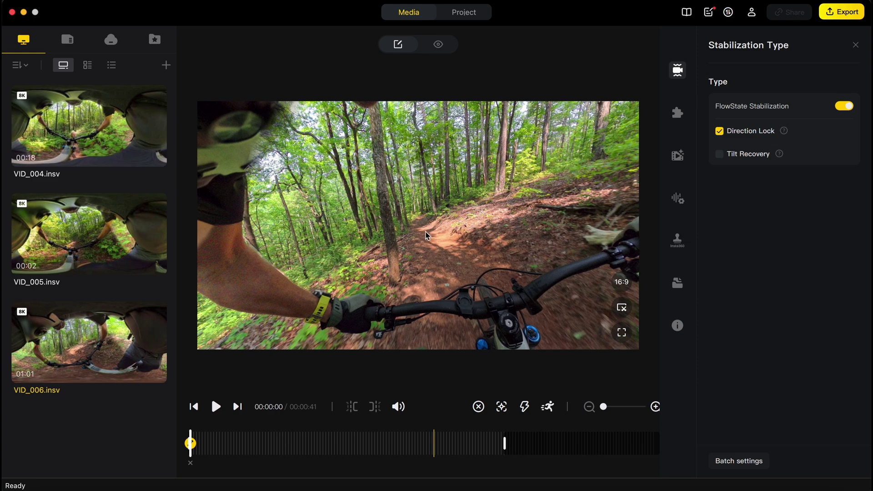
pyautogui.moveTo(438, 235); pyautogui.dragTo(496, 193)
pyautogui.moveTo(408, 289); pyautogui.dragTo(473, 205)
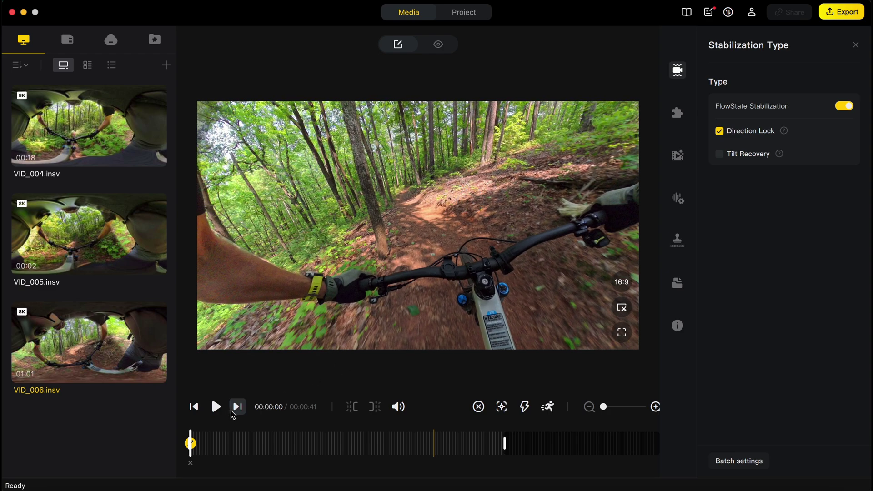
# Play to 6 seconds, add a keyframe there keeping the current framing, and continue playback to about 8 seconds.
pyautogui.click(217, 408)
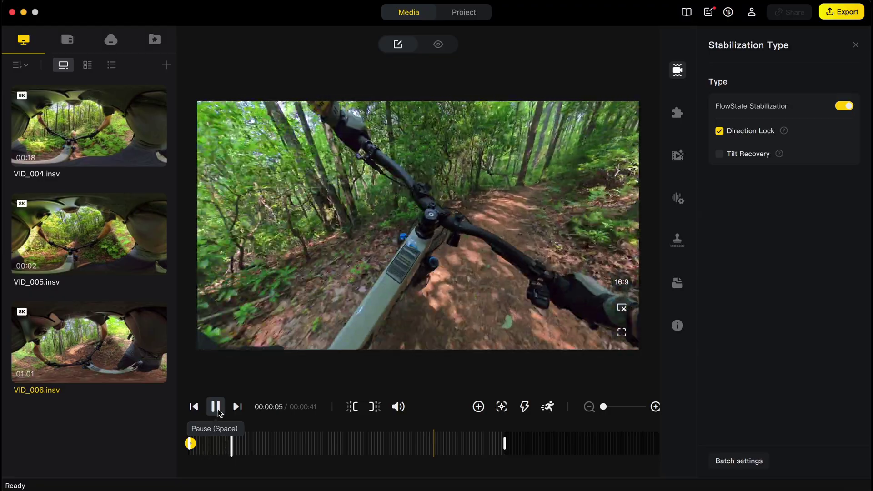
pyautogui.click(217, 408)
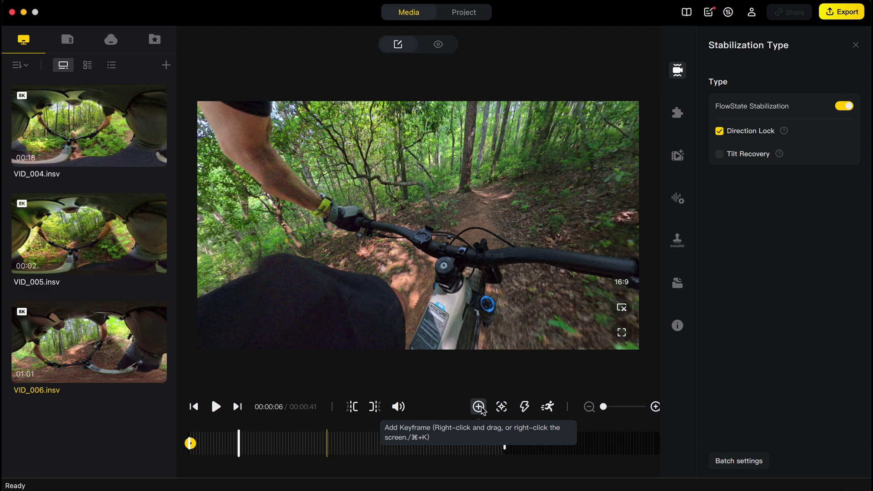
pyautogui.click(479, 407)
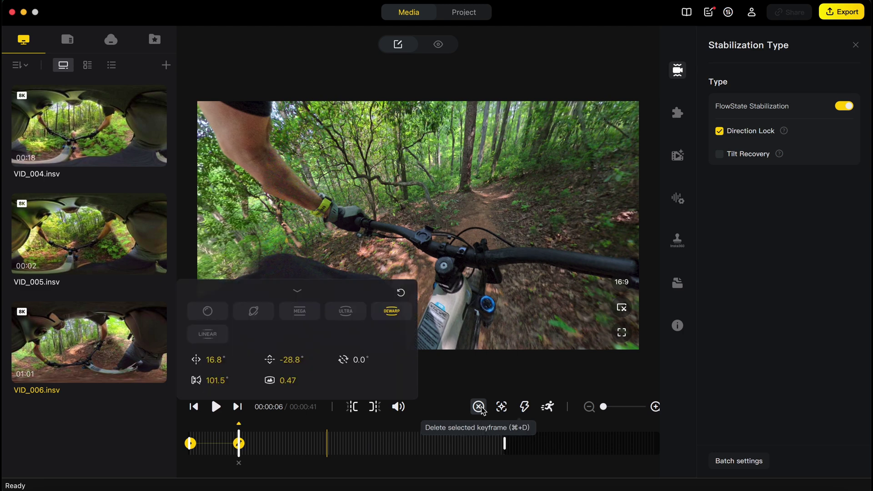
pyautogui.click(298, 291)
pyautogui.click(217, 407)
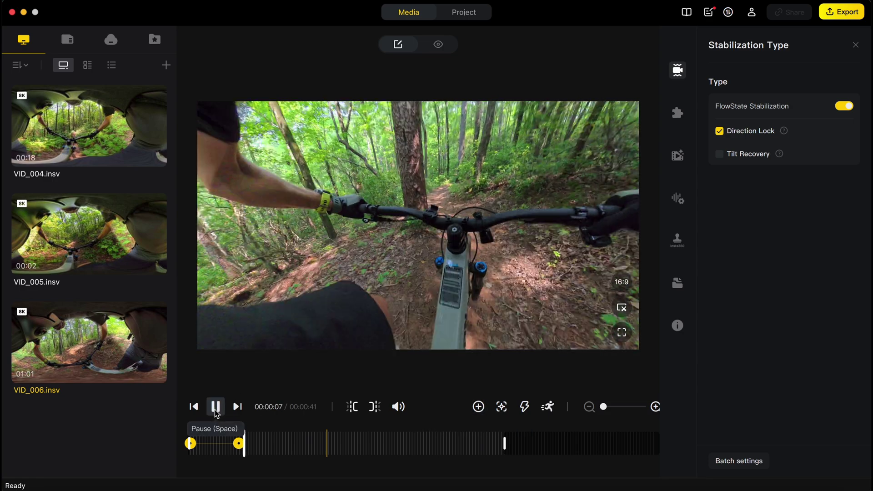
pyautogui.click(217, 412)
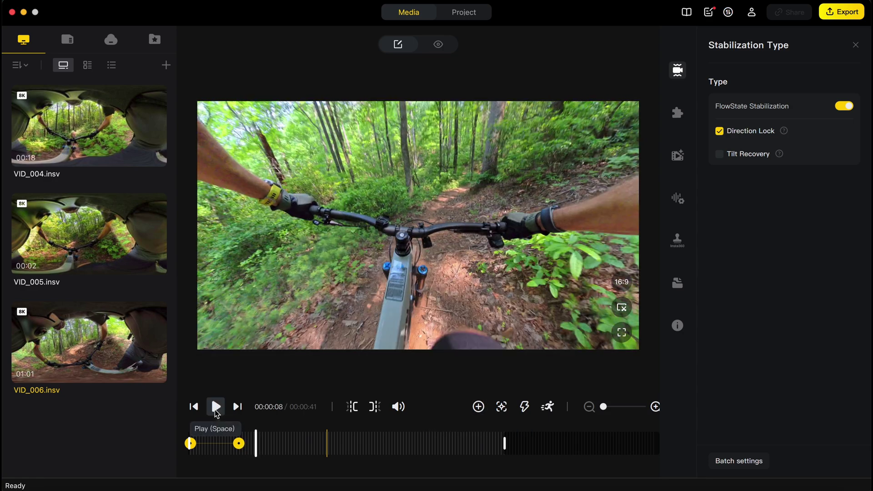
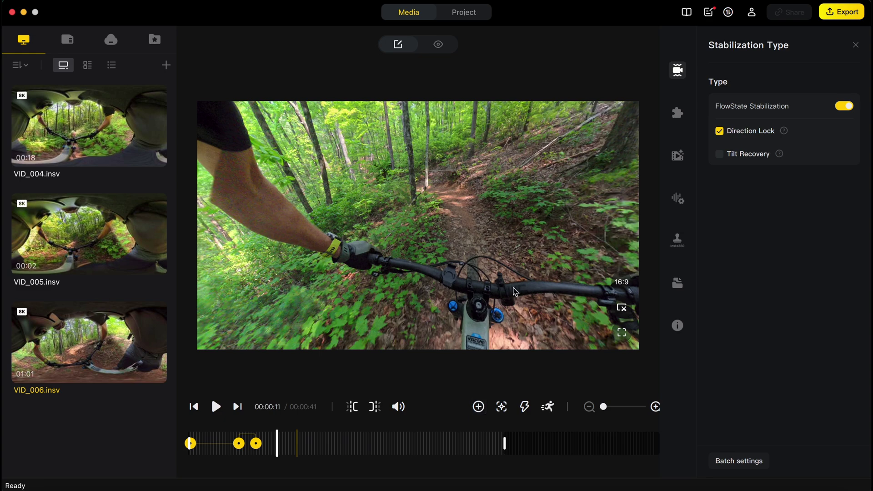
# Add a keyframe at 11 seconds and turn its view sideways toward the rider's arm, to about -62.8° pan and -6.1° tilt.
pyautogui.click(479, 406)
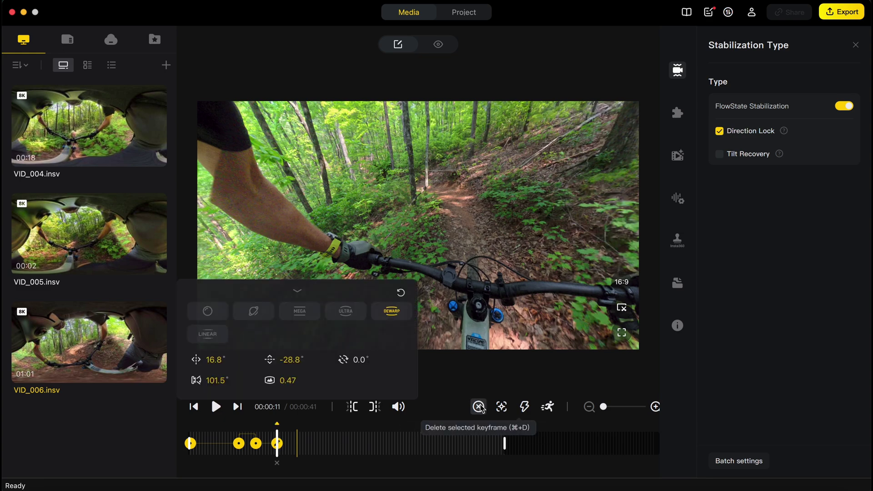
pyautogui.click(384, 307)
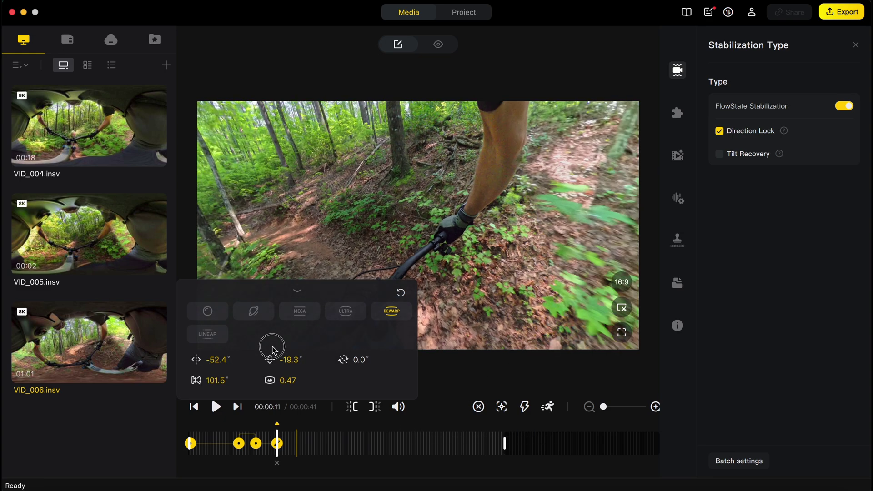
pyautogui.moveTo(406, 201); pyautogui.dragTo(364, 250)
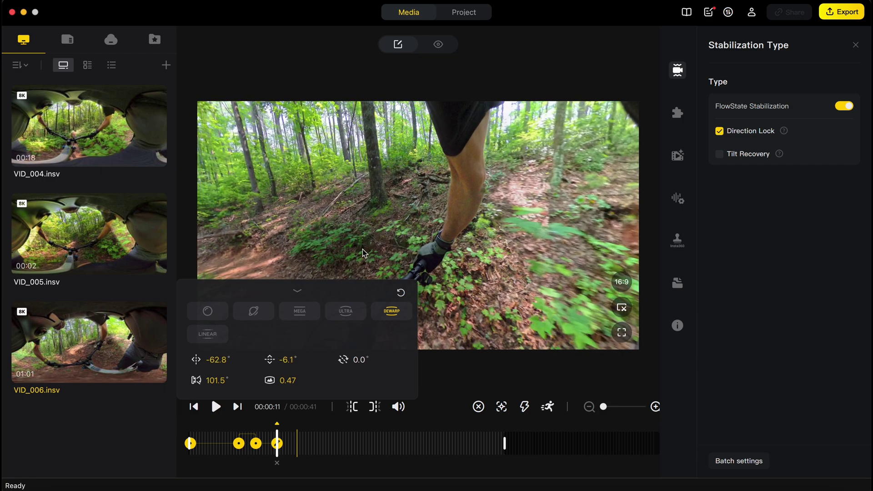
# Play on to about 16 seconds and add a keyframe there that holds the sideways view.
pyautogui.click(216, 407)
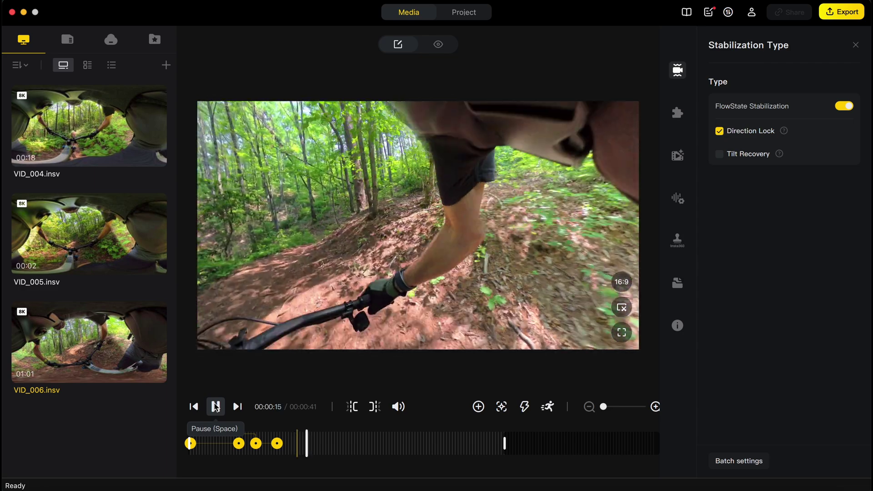
pyautogui.click(216, 407)
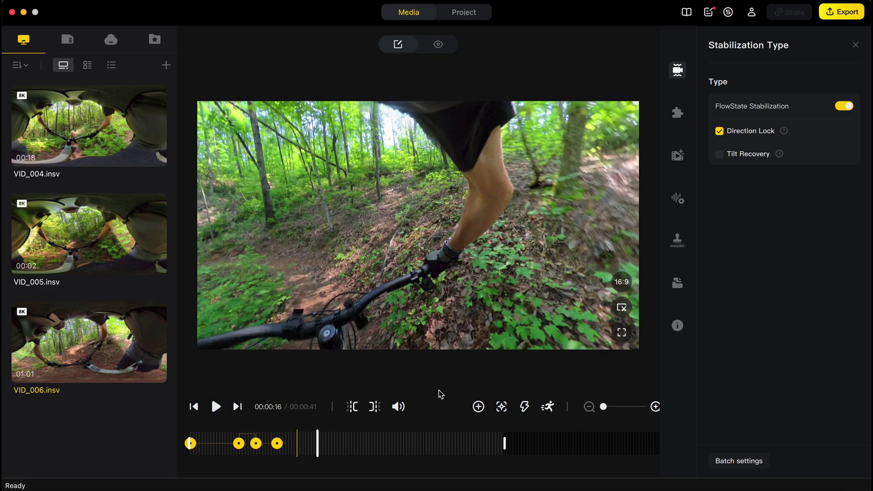
pyautogui.click(478, 408)
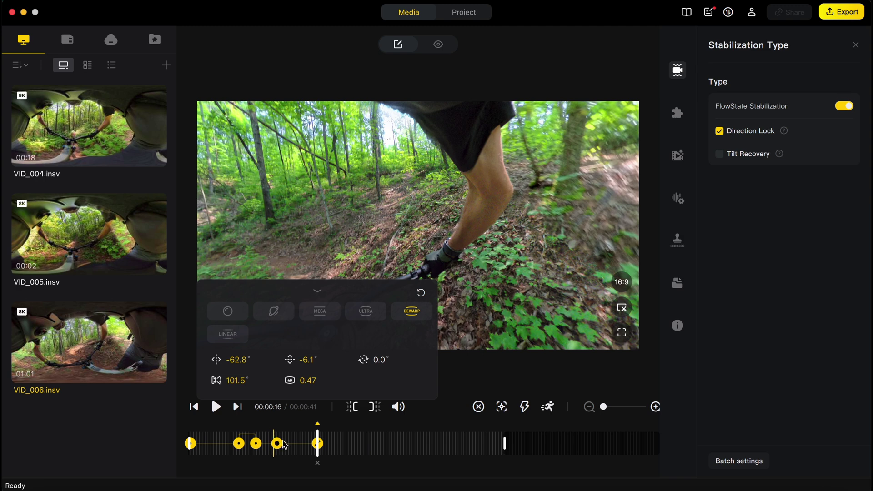
# Play to 19 seconds, turn the view back to the trail at about 14.0° pan and -11.6° tilt, and add a keyframe.
pyautogui.click(216, 407)
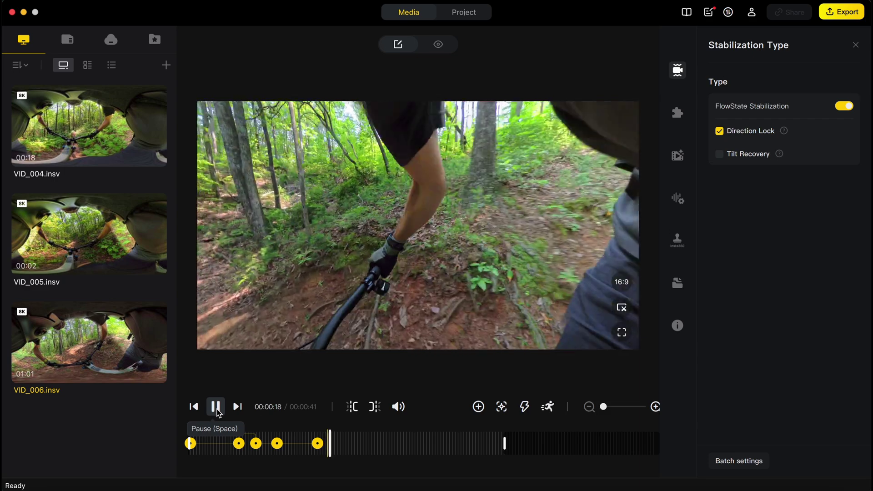
pyautogui.click(216, 407)
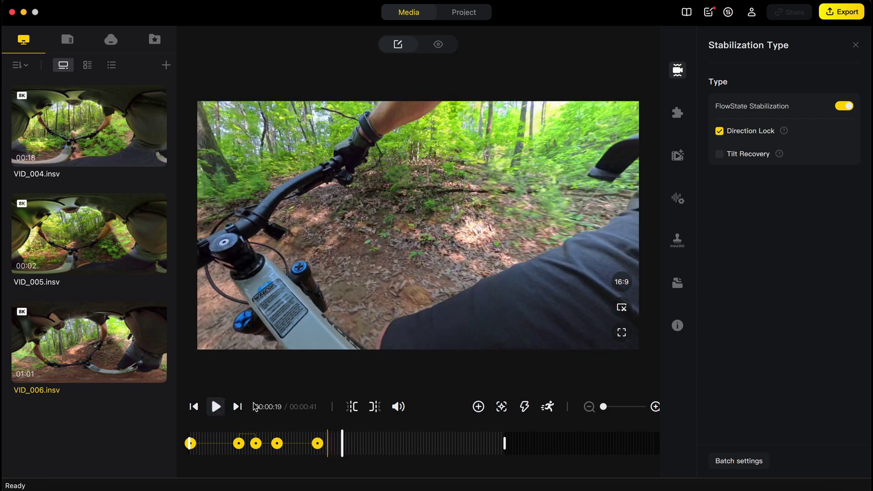
pyautogui.click(615, 304)
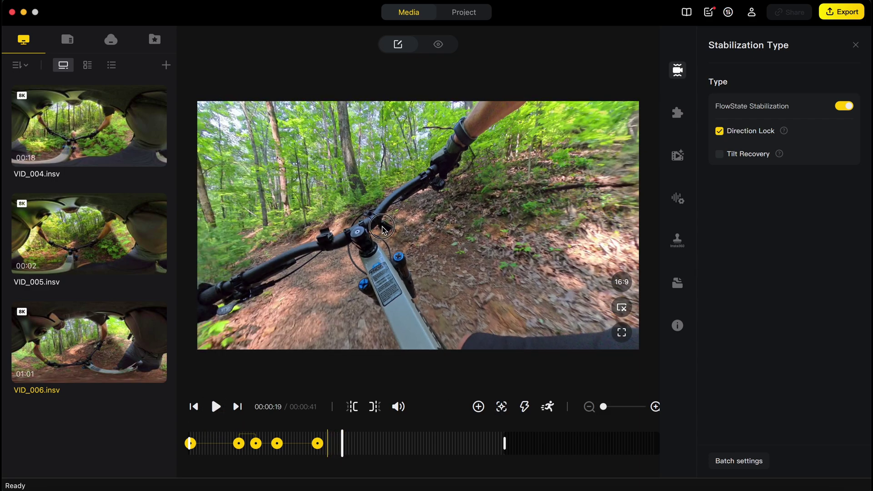
pyautogui.moveTo(382, 227); pyautogui.dragTo(517, 251)
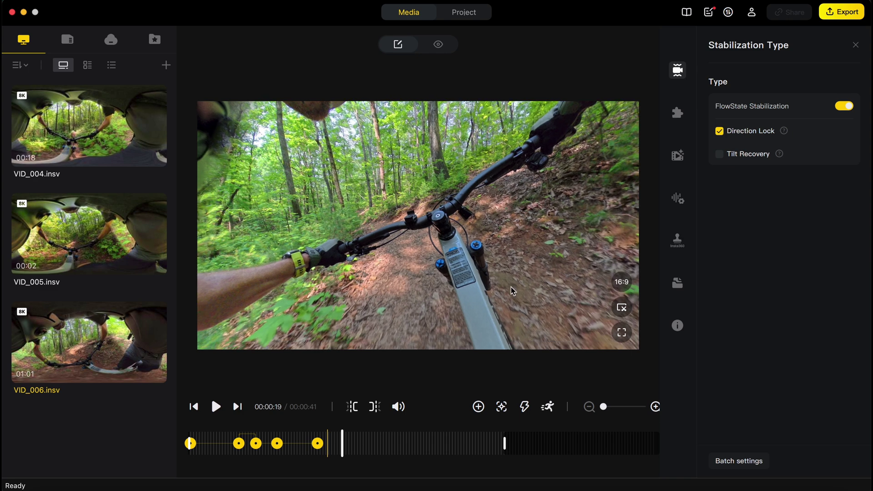
pyautogui.click(480, 407)
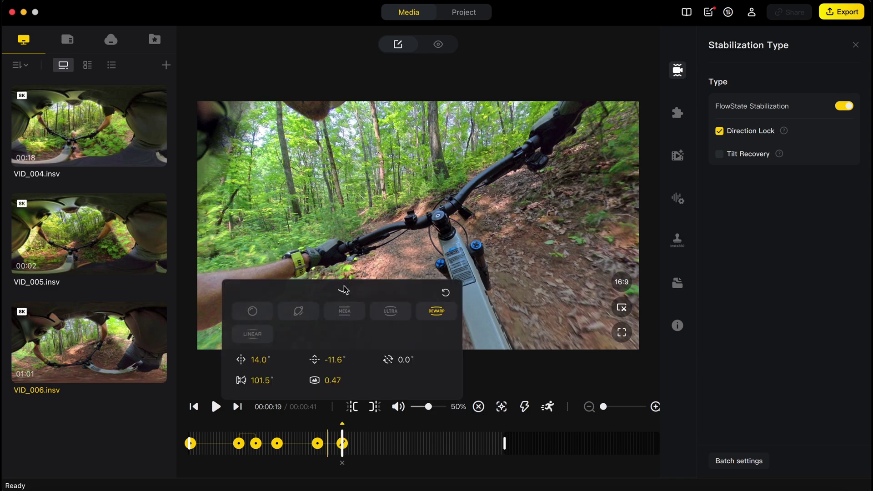
# Preview the keyframed camera moves by playing the clip from about 9 to 21 seconds.
pyautogui.moveTo(343, 439); pyautogui.dragTo(259, 441)
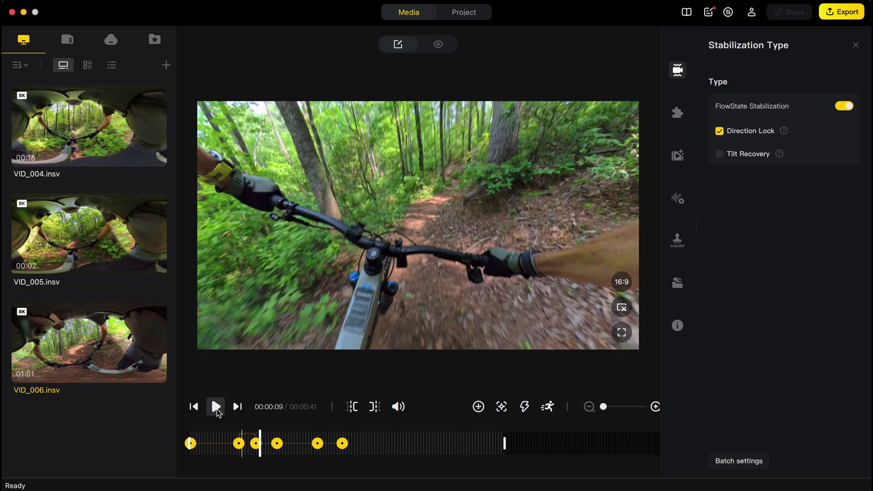
pyautogui.click(216, 406)
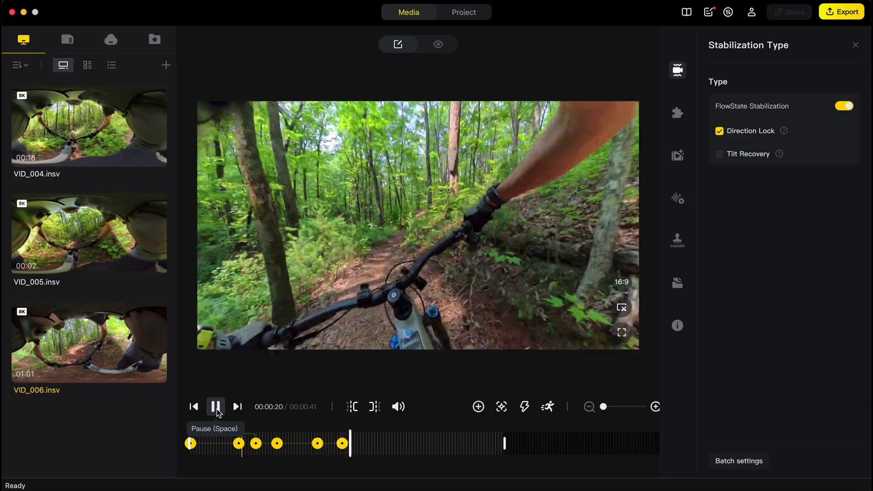
pyautogui.click(217, 412)
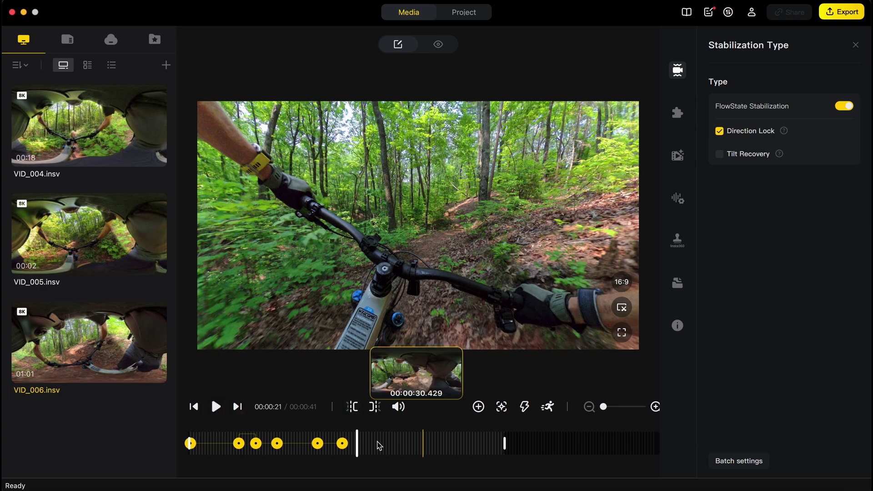
# Move the playhead to about 26 seconds and add a keyframe there that keeps the trail view.
pyautogui.click(348, 448)
pyautogui.moveTo(349, 441); pyautogui.dragTo(394, 441)
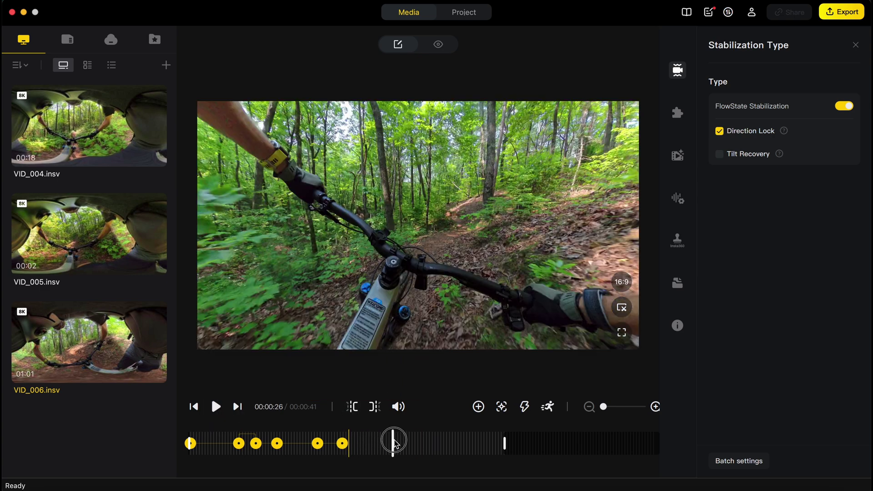
pyautogui.click(478, 406)
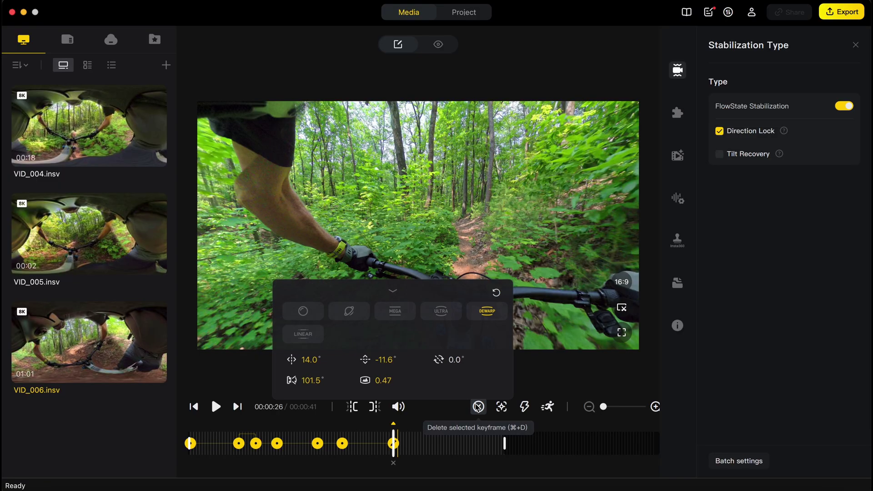
# Play on to about 31 seconds and add another keyframe with the same trail view.
pyautogui.click(217, 411)
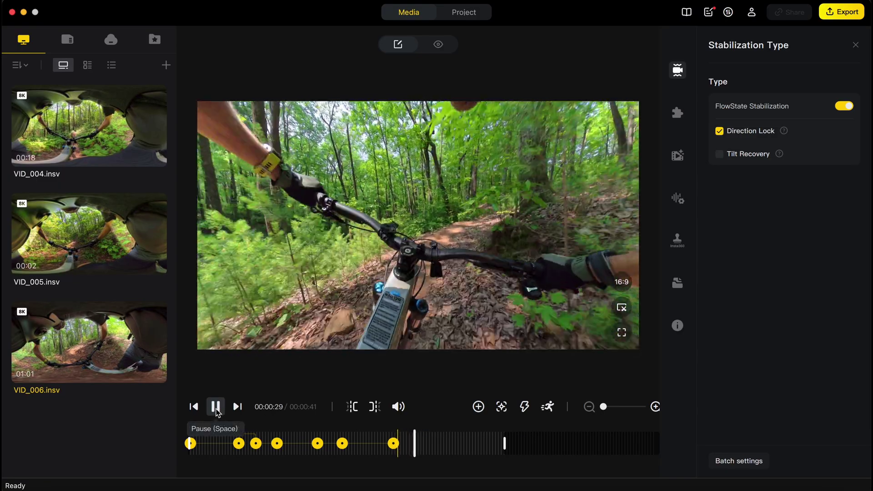
pyautogui.click(216, 407)
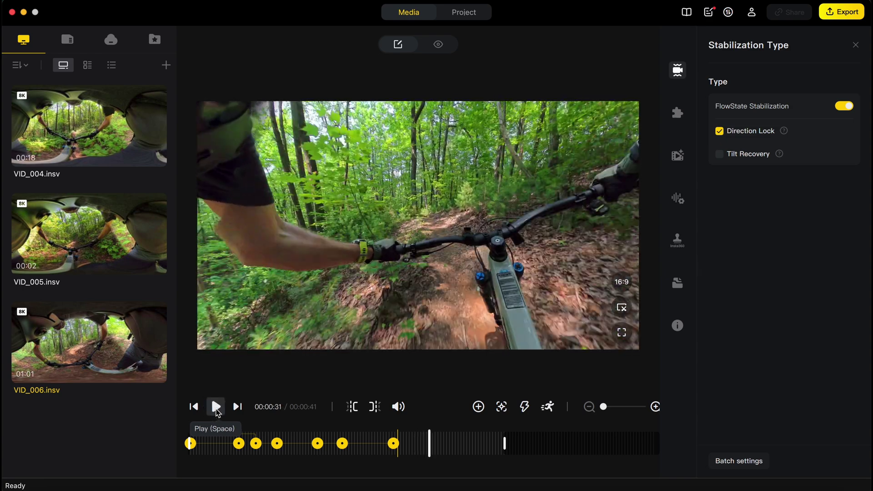
pyautogui.click(478, 406)
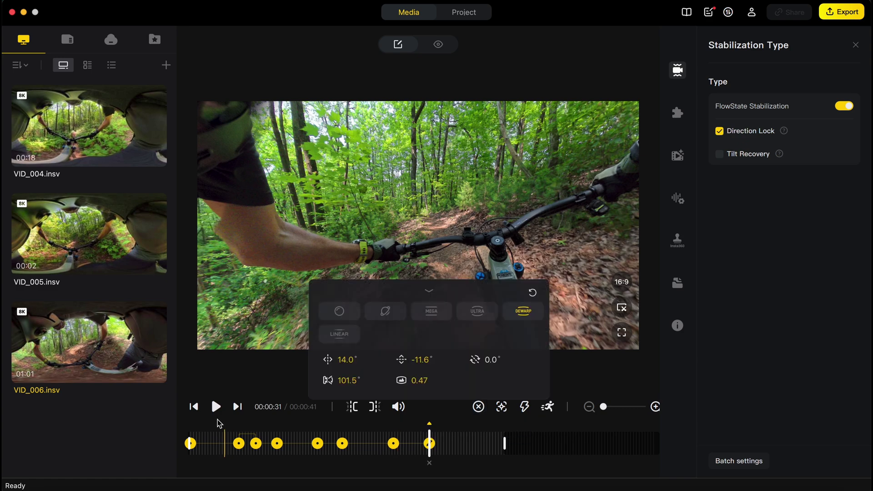
# Play on to about 34 seconds, tilt the view down to 1.4° pan and -60.5° tilt over the handlebars, and add a keyframe.
pyautogui.click(216, 407)
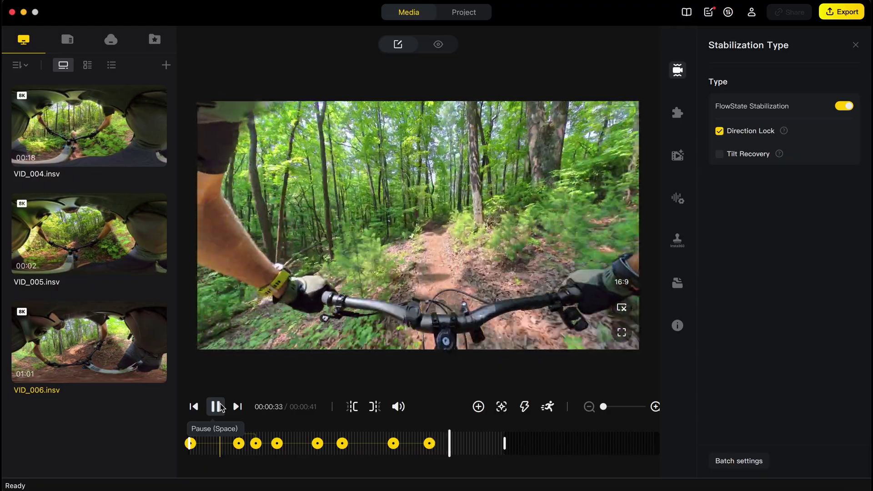
pyautogui.click(217, 406)
pyautogui.moveTo(483, 329); pyautogui.dragTo(433, 135)
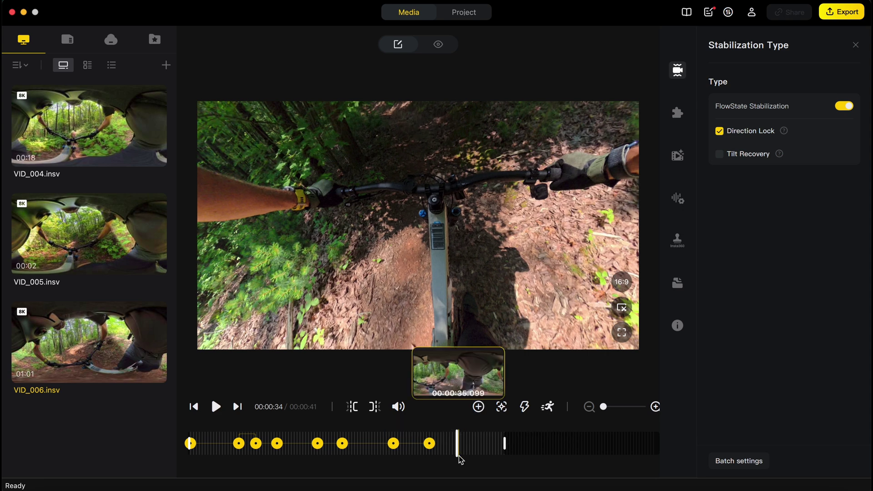
pyautogui.click(478, 407)
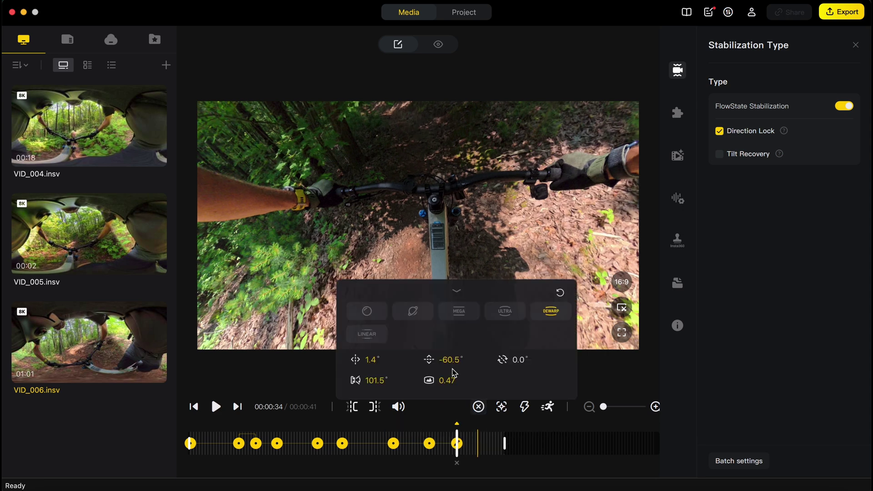
pyautogui.click(458, 293)
# Replay the clip from about 29 to 36 seconds and add a keyframe there that keeps the downward view.
pyautogui.click(413, 448)
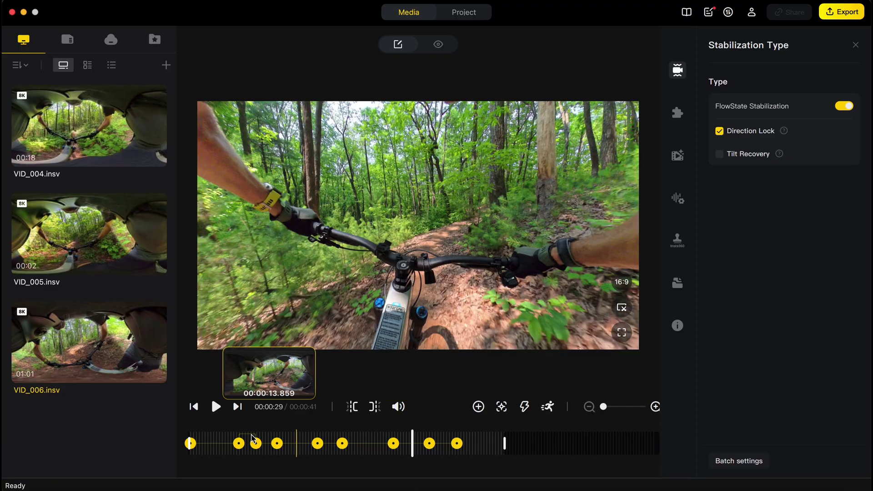
pyautogui.click(217, 413)
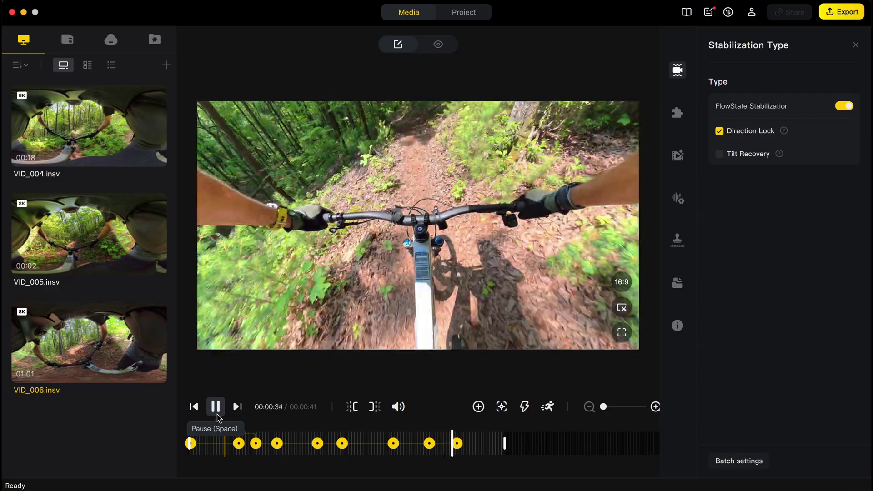
pyautogui.click(217, 409)
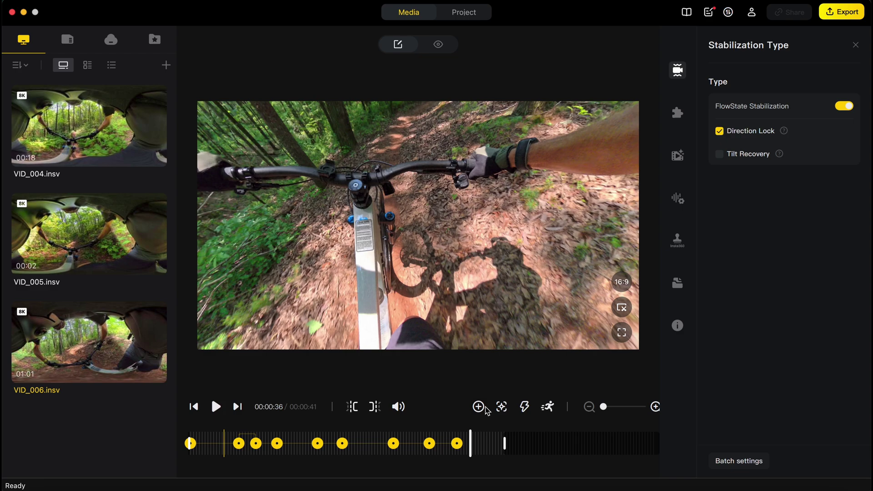
pyautogui.click(479, 407)
# Add a keyframe at about 38 seconds with the view at -17.3° pan and -19.3° tilt, and preview from 33 seconds to the clip's end.
pyautogui.click(216, 408)
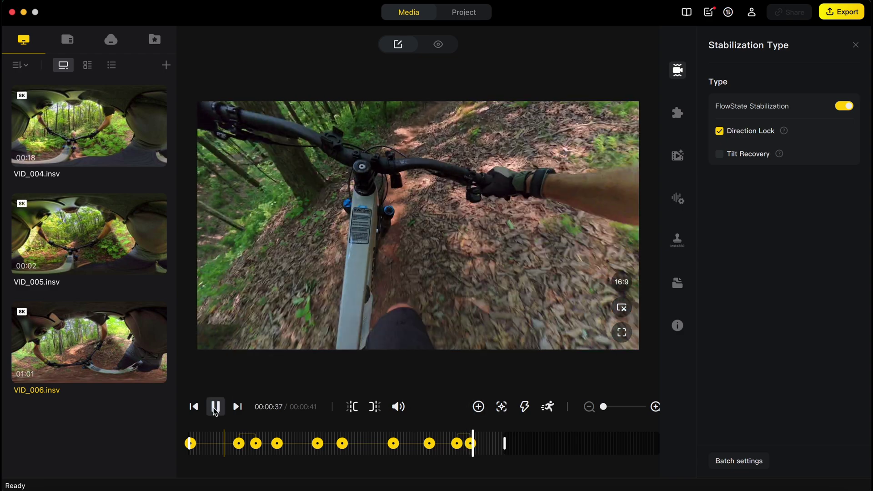
pyautogui.click(214, 408)
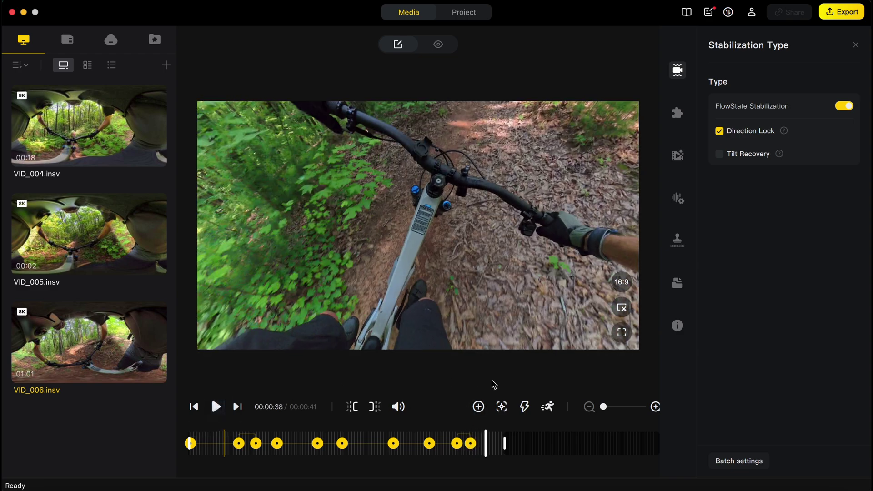
pyautogui.click(478, 407)
pyautogui.moveTo(458, 234); pyautogui.dragTo(428, 337)
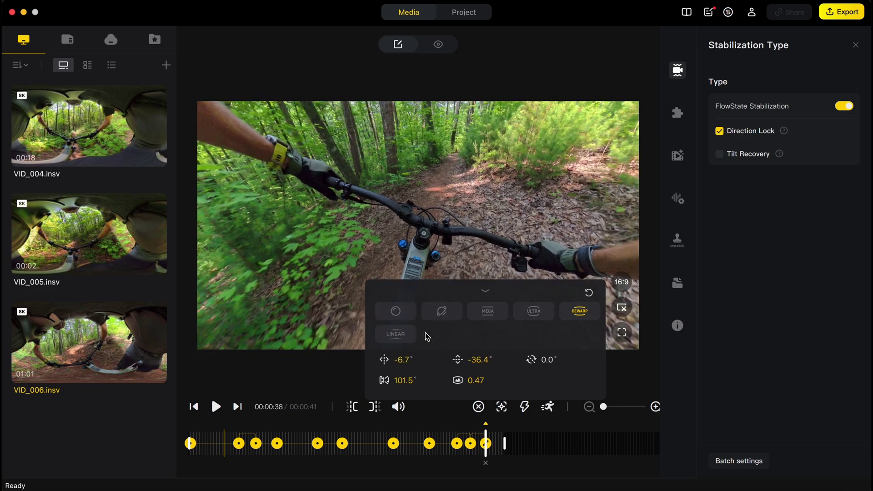
pyautogui.moveTo(457, 178); pyautogui.dragTo(414, 248)
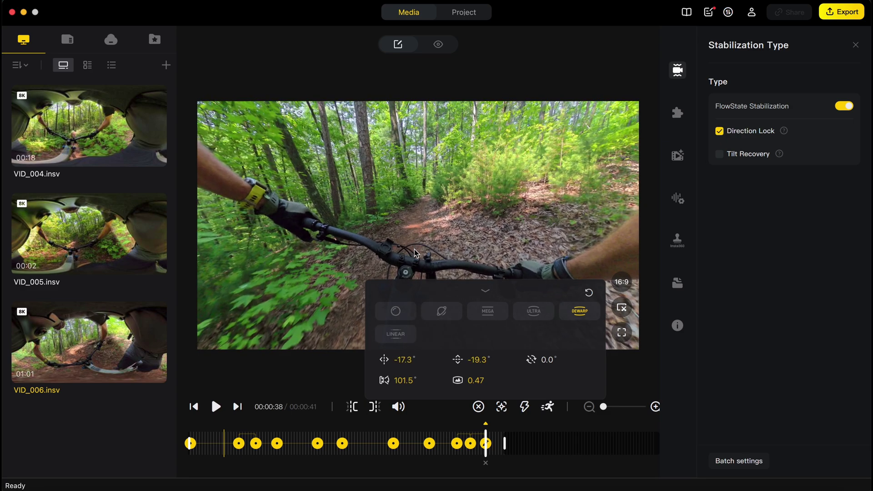
pyautogui.click(444, 430)
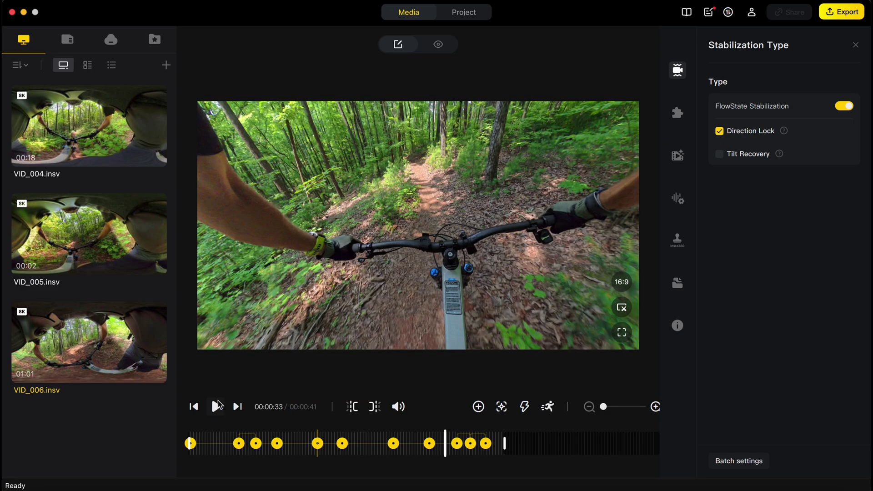
pyautogui.click(217, 406)
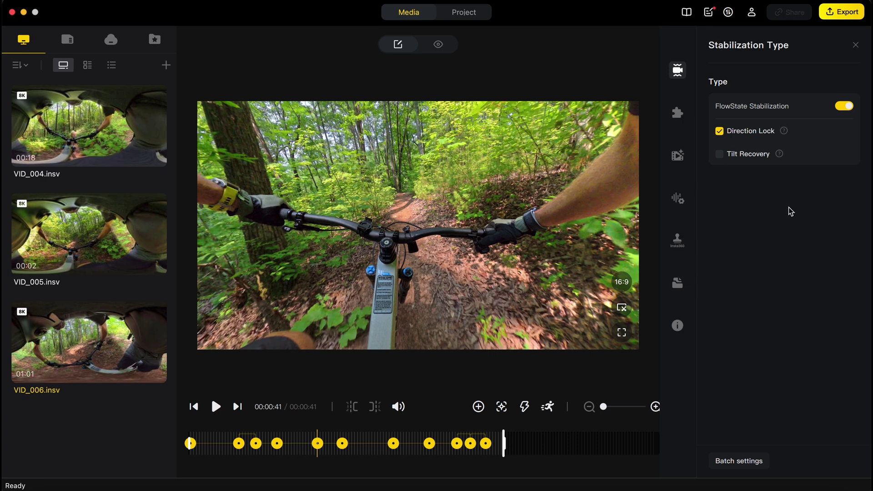
# In the clip's media processing adjustments, set Highlights to -2, Shadow to -52 and Contrast to -7.
pyautogui.click(678, 116)
pyautogui.click(679, 154)
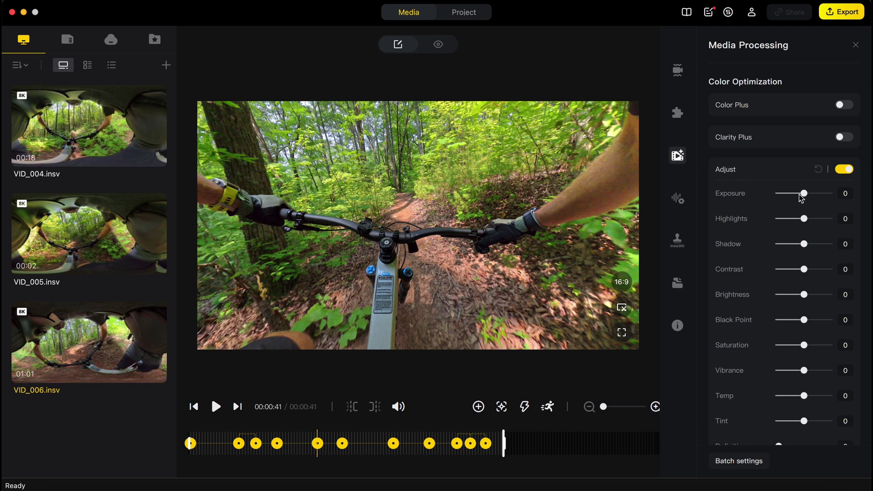
pyautogui.scroll(-5, 802, 198)
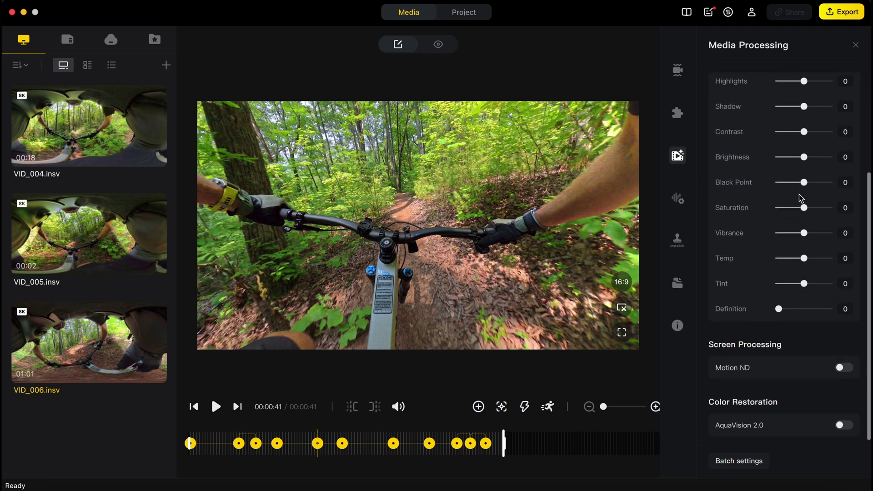
pyautogui.scroll(3, 802, 199)
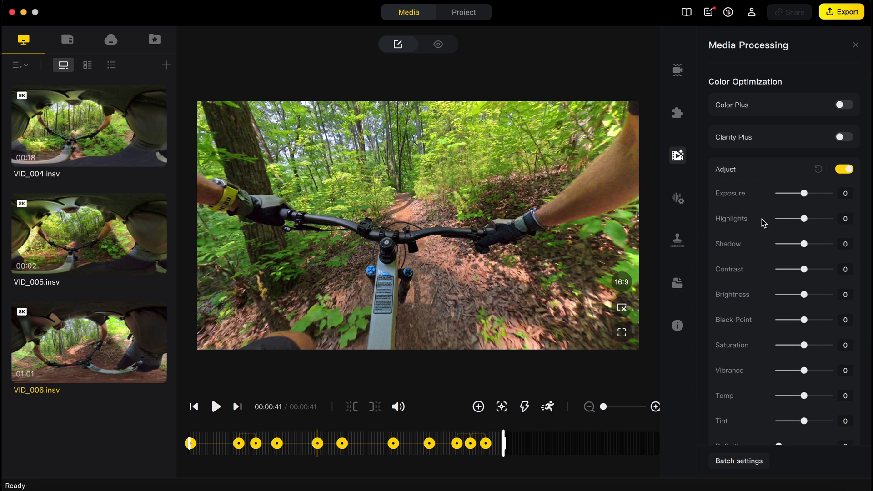
pyautogui.moveTo(805, 197)
pyautogui.mouseDown()
pyautogui.moveTo(820, 196)
pyautogui.moveTo(793, 197)
pyautogui.moveTo(803, 199)
pyautogui.mouseUp()
pyautogui.moveTo(805, 221); pyautogui.dragTo(806, 273)
pyautogui.scroll(-4, 805, 274)
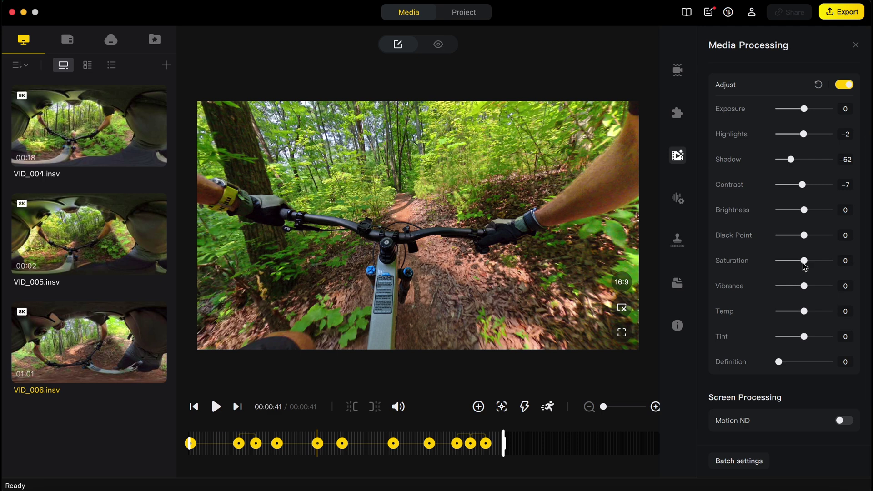
# Set the clip's Saturation and Vibrance to -9 and its Definition to 32.
pyautogui.moveTo(807, 266); pyautogui.dragTo(804, 292)
pyautogui.scroll(-2, 799, 314)
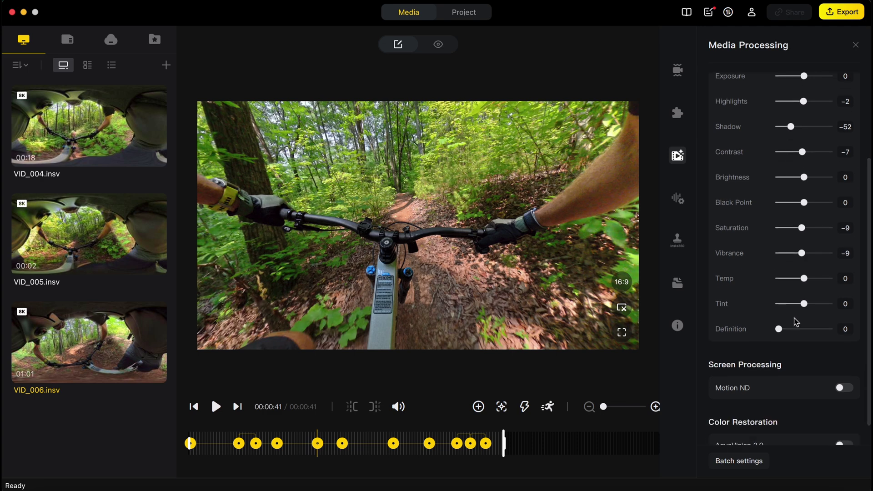
pyautogui.scroll(1, 797, 322)
pyautogui.moveTo(780, 349); pyautogui.dragTo(797, 357)
pyautogui.scroll(-2, 713, 294)
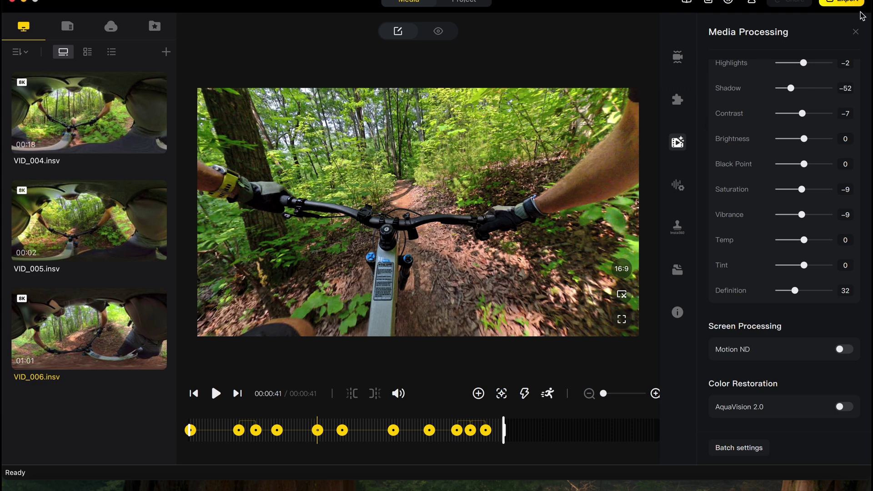
# Open the video export settings, name the file Downhill, and check the destination folder without changing it.
pyautogui.click(847, 2)
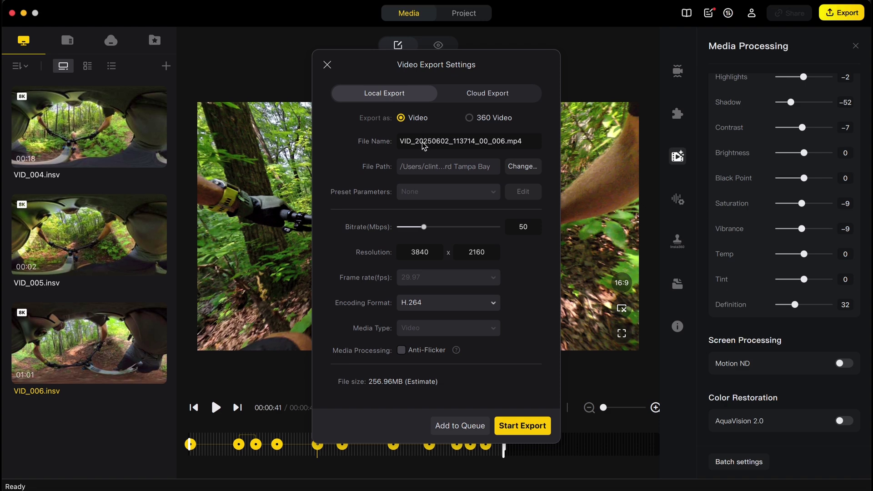
pyautogui.doubleClick(443, 143)
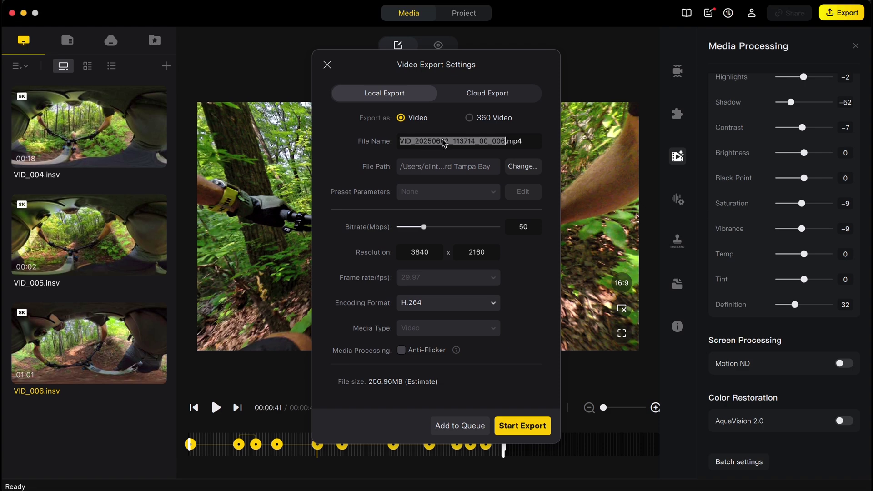
pyautogui.write('Downhill')
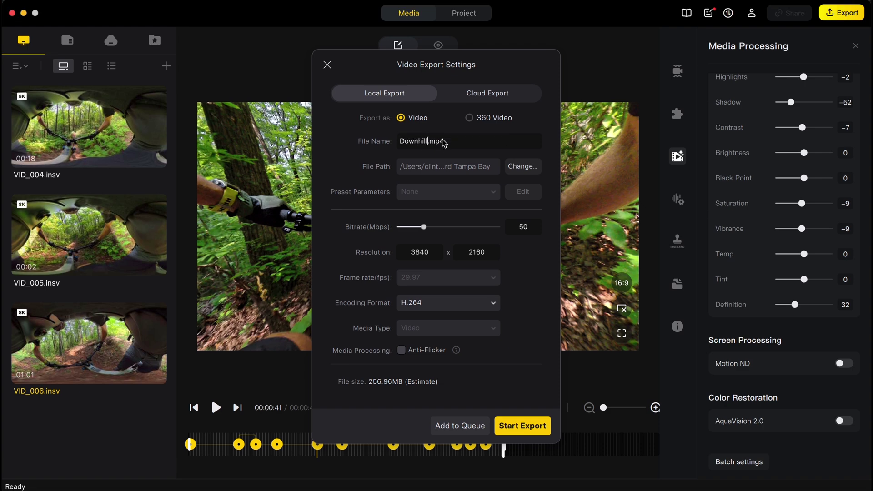
pyautogui.click(514, 169)
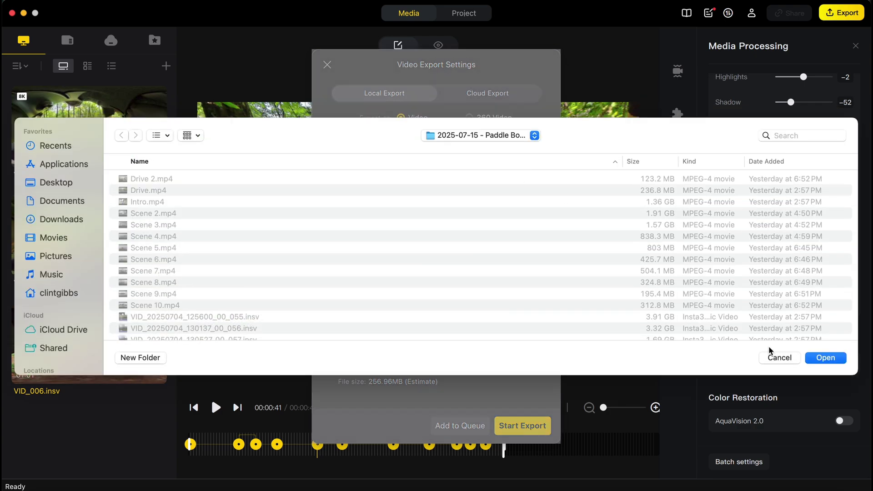
pyautogui.click(779, 361)
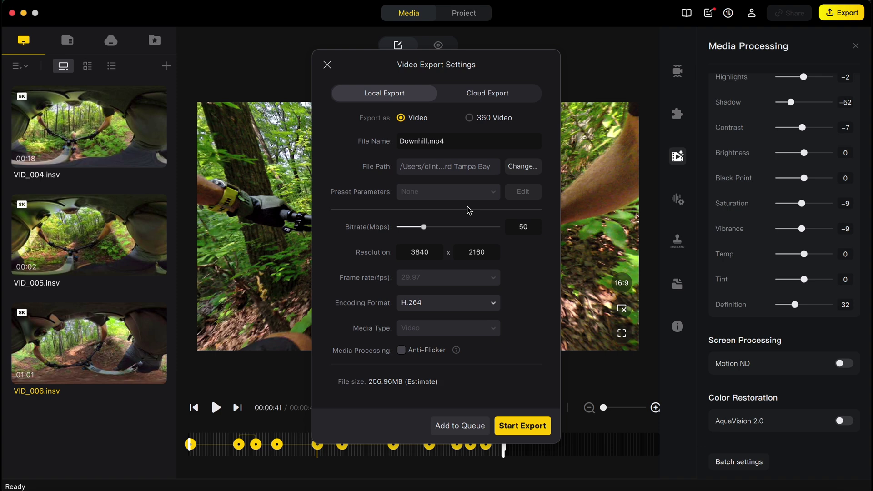
# Set the export bitrate to 91 Mbps, keep H.264 encoding, and start the local export.
pyautogui.click(426, 228)
pyautogui.moveTo(426, 230); pyautogui.dragTo(450, 235)
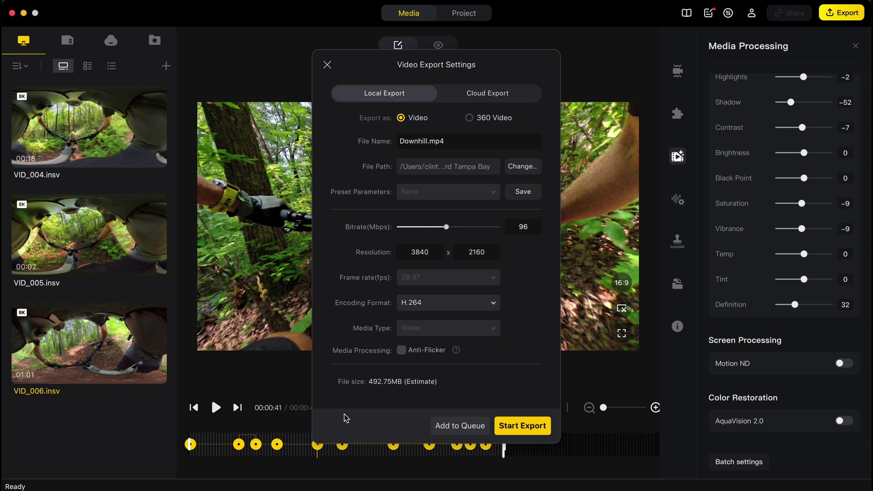
pyautogui.moveTo(447, 228)
pyautogui.mouseDown()
pyautogui.moveTo(514, 236)
pyautogui.moveTo(410, 233)
pyautogui.moveTo(447, 241)
pyautogui.mouseUp()
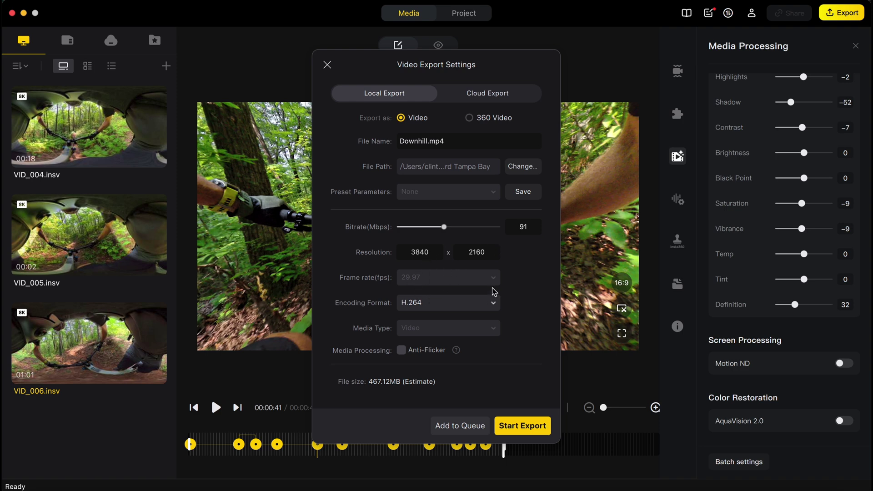
pyautogui.click(438, 311)
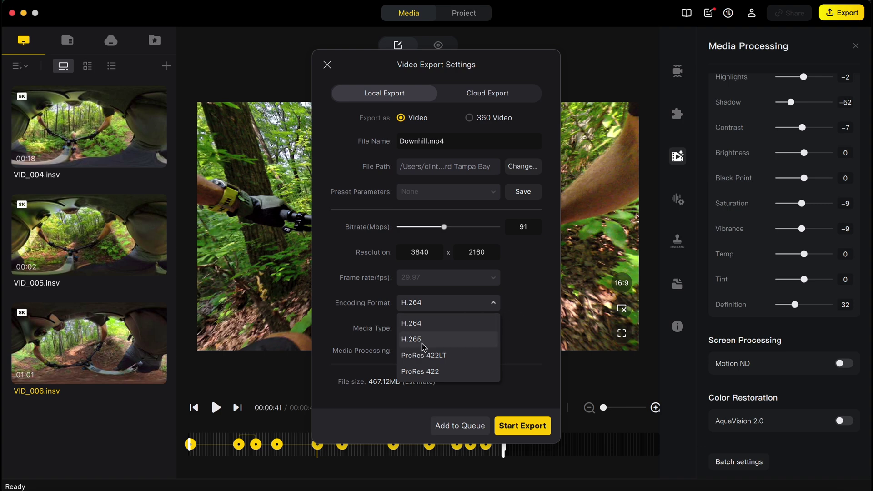
pyautogui.click(527, 319)
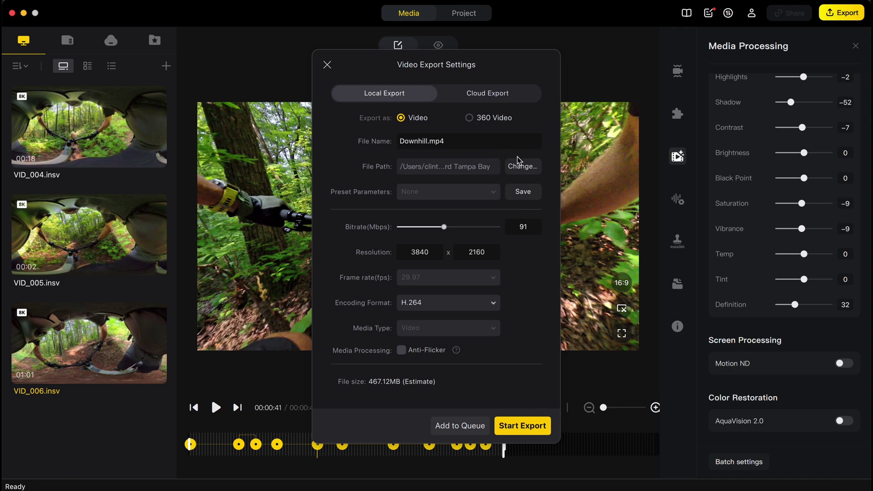
pyautogui.click(512, 427)
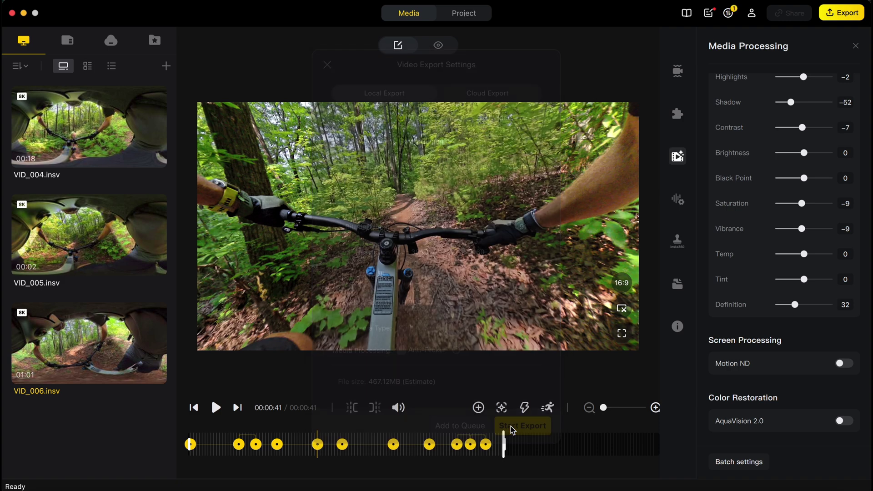
# Check the export progress in the Task Center, and play VID_005.insv between the two checks.
pyautogui.click(737, 15)
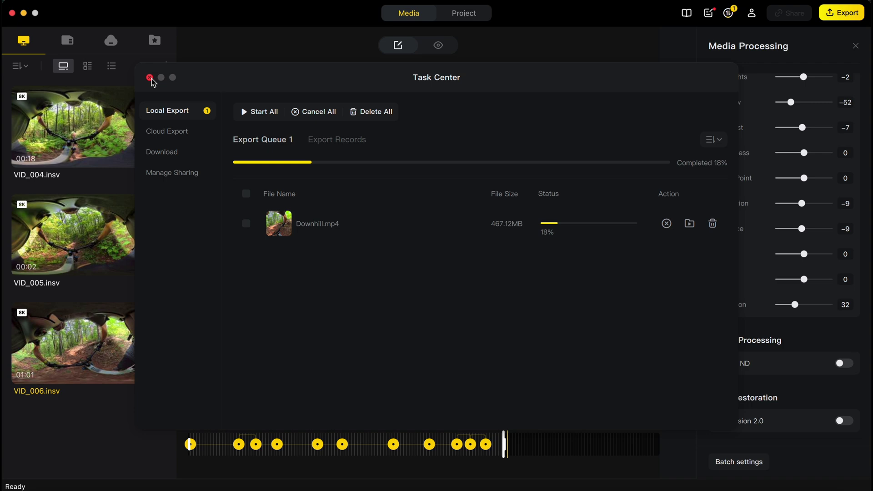
pyautogui.click(149, 77)
pyautogui.click(97, 233)
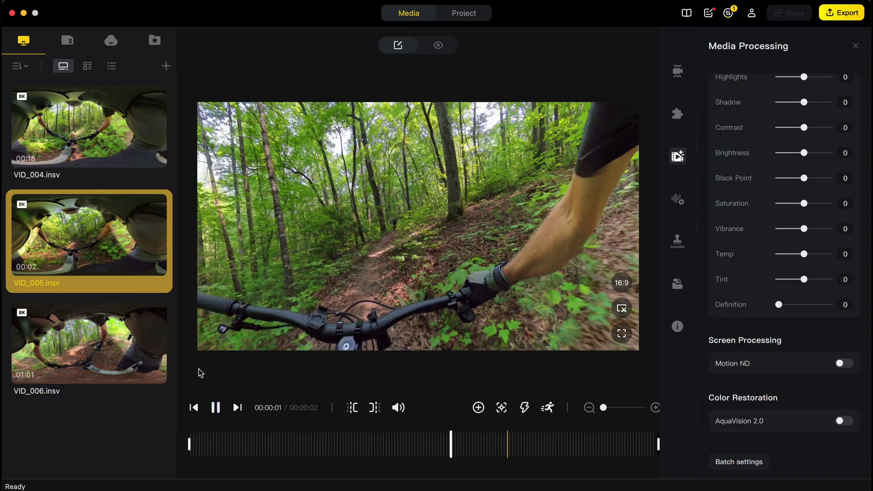
pyautogui.click(216, 408)
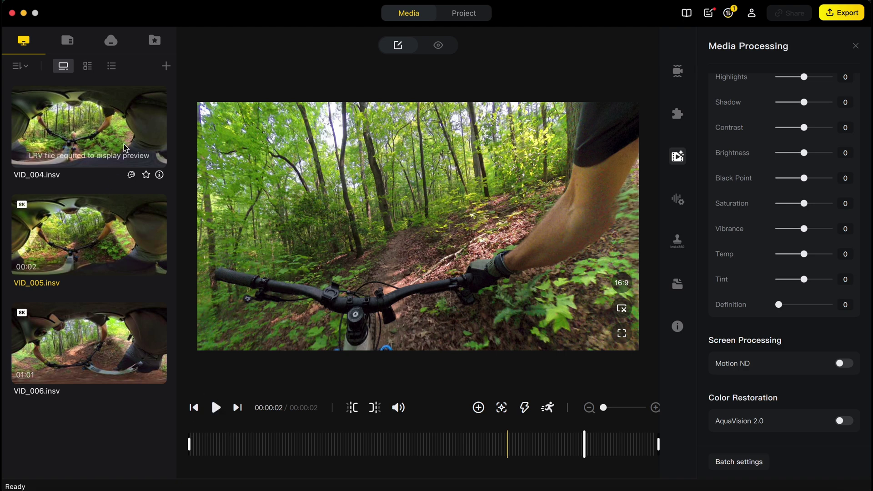
pyautogui.click(730, 13)
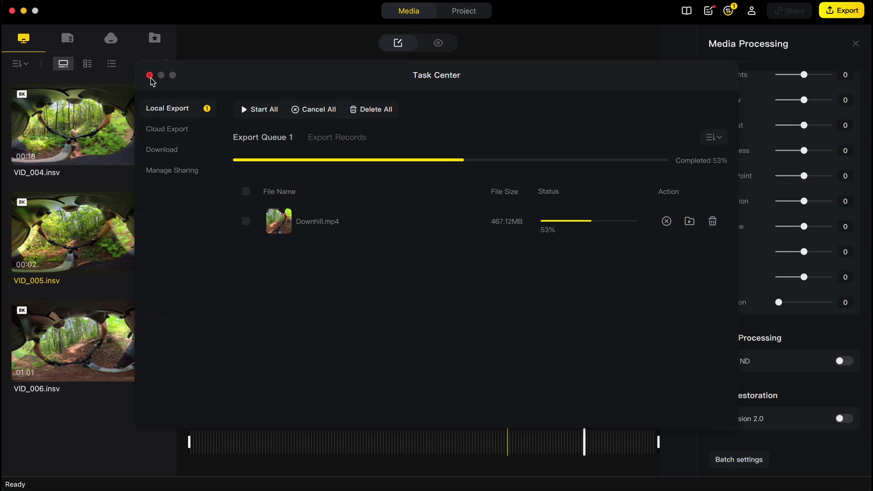
pyautogui.click(150, 76)
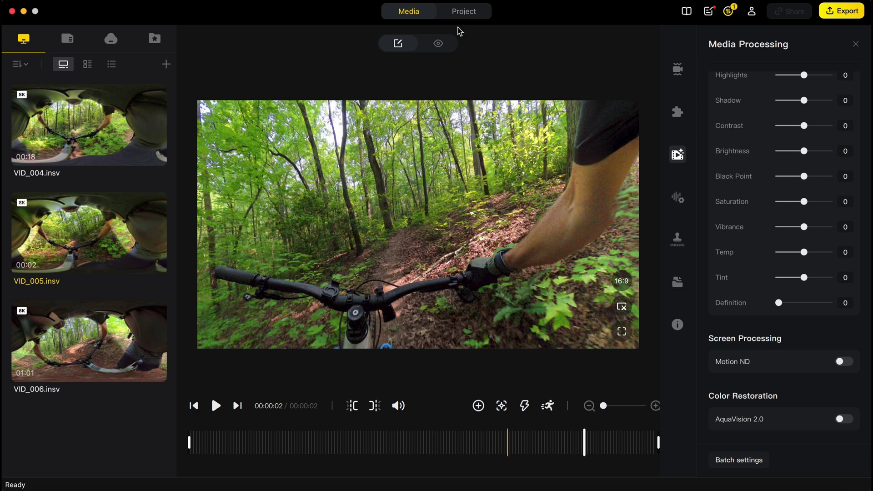
# Start a new project in the project workspace and check its save folder without changing it.
pyautogui.click(472, 15)
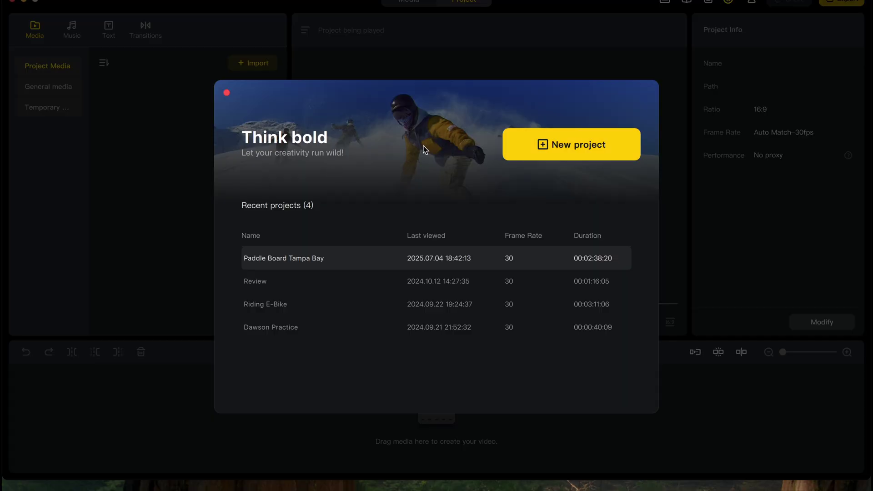
pyautogui.click(569, 143)
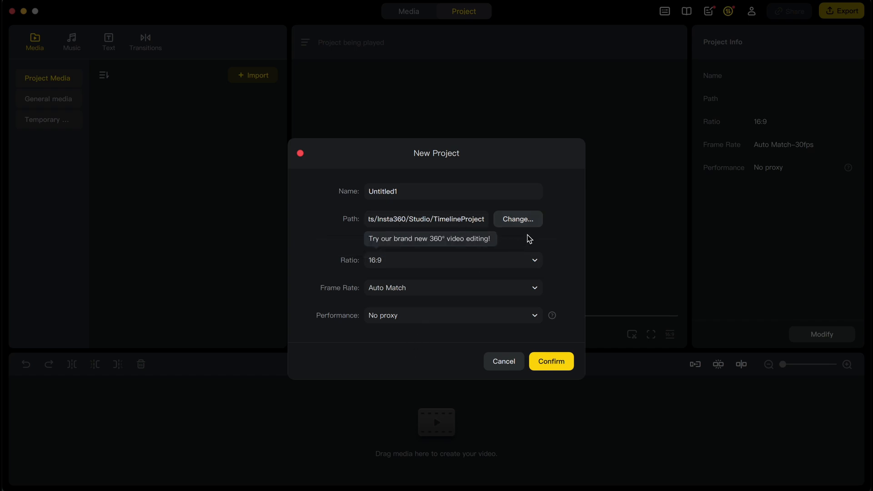
pyautogui.click(517, 221)
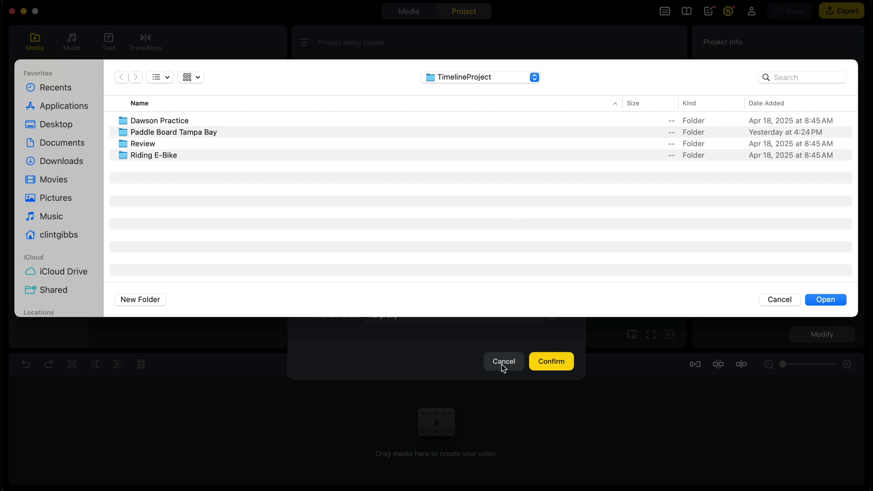
pyautogui.click(780, 299)
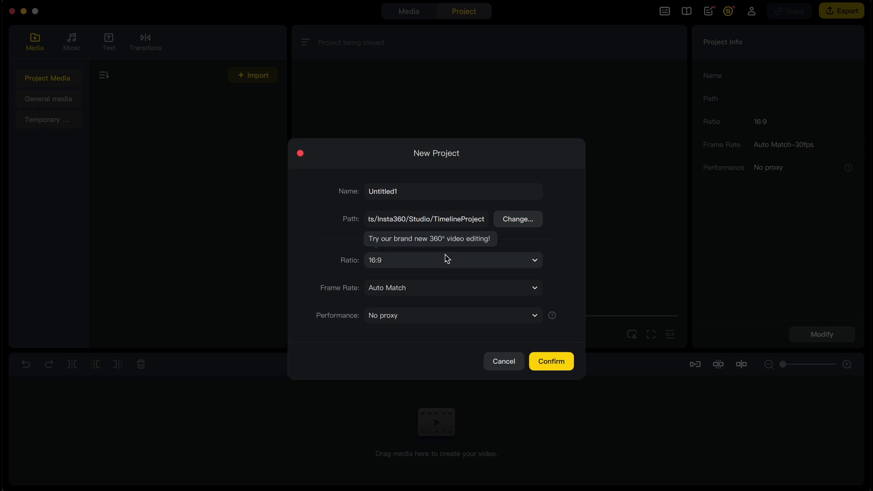
# Name the new project Test Project, keep the 16:9 ratio, and create it.
pyautogui.moveTo(416, 191); pyautogui.dragTo(327, 193)
pyautogui.write('Test Project')
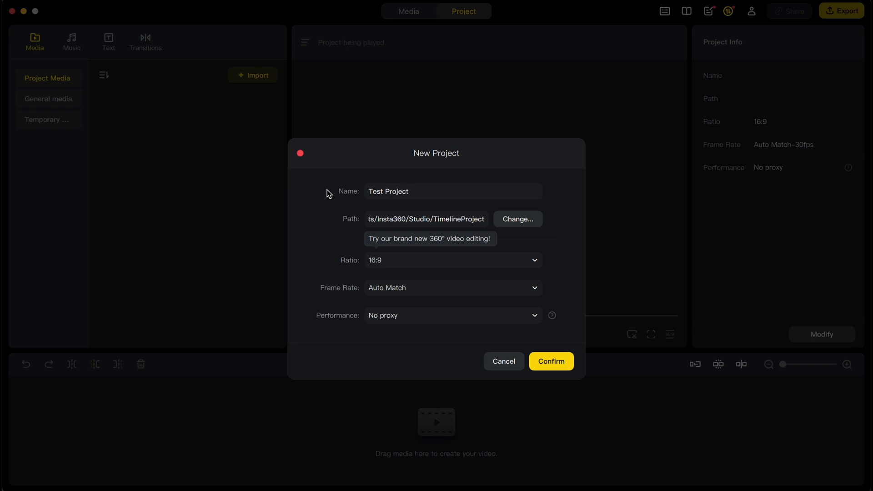
pyautogui.click(385, 262)
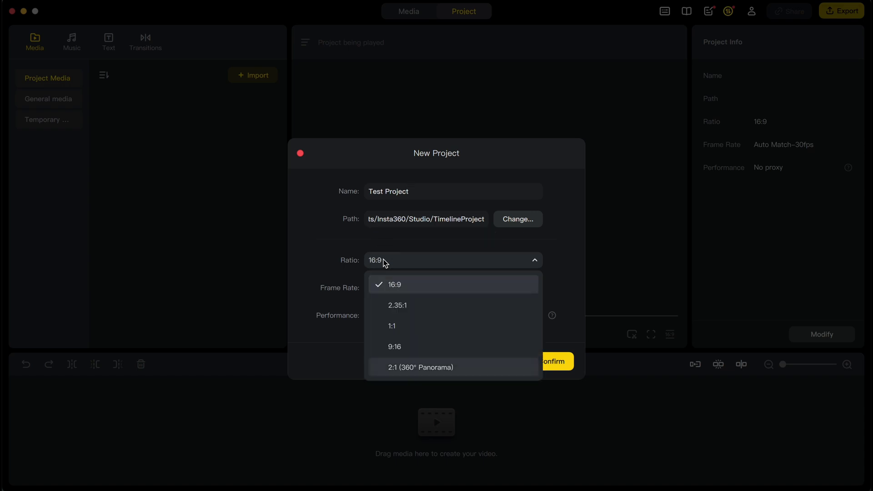
pyautogui.click(385, 261)
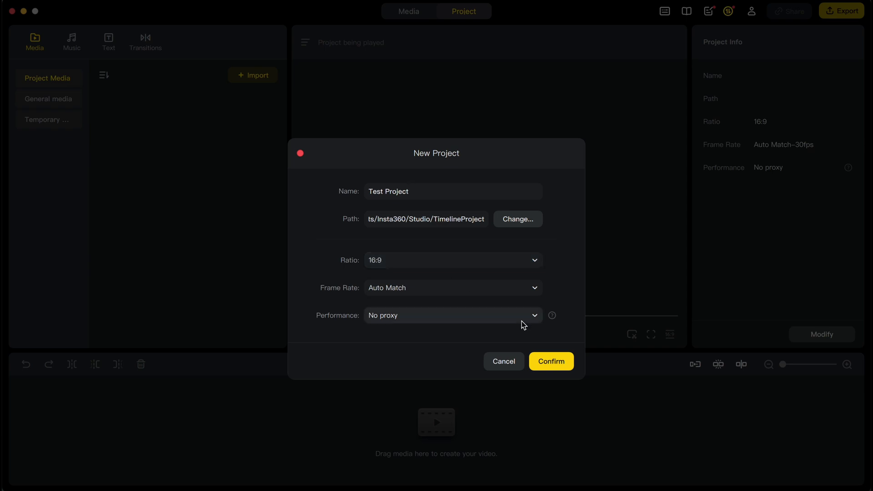
pyautogui.click(556, 362)
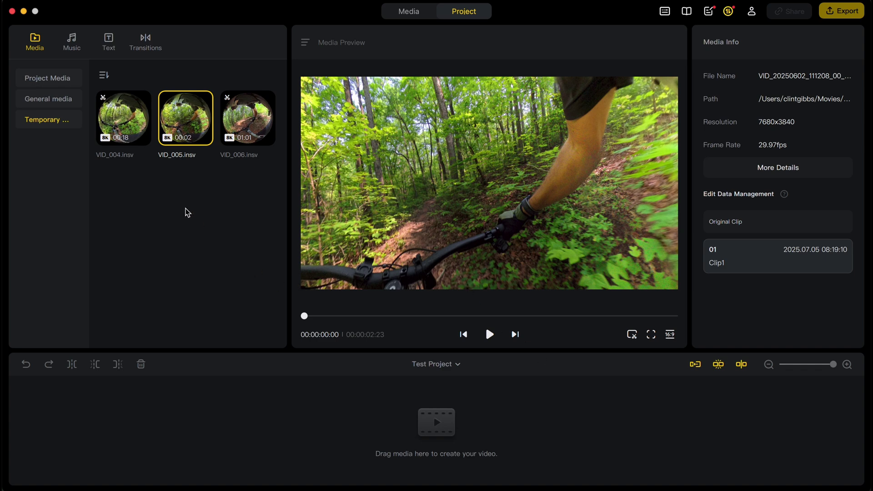
# Add VID_004.insv, VID_005.insv and VID_006.insv to the timeline one after another.
pyautogui.moveTo(130, 135)
pyautogui.moveTo(129, 127); pyautogui.dragTo(113, 440)
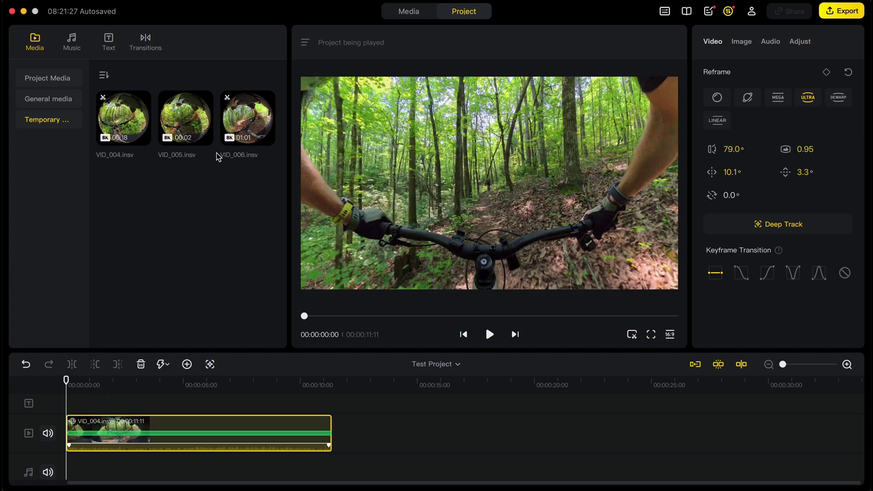
pyautogui.moveTo(188, 116)
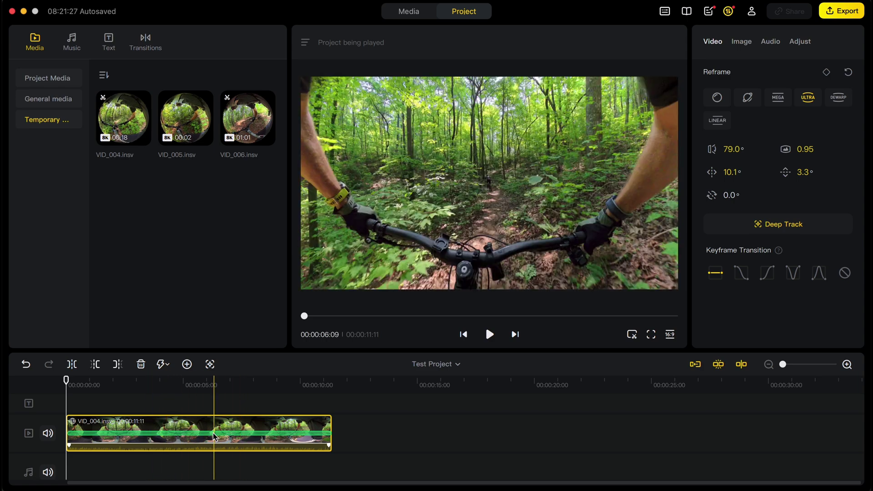
pyautogui.moveTo(182, 117); pyautogui.dragTo(346, 435)
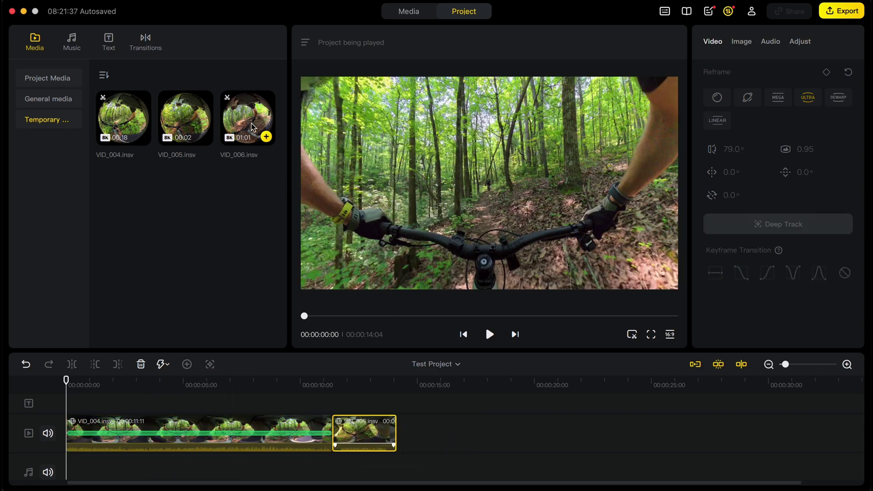
pyautogui.moveTo(248, 118); pyautogui.dragTo(403, 434)
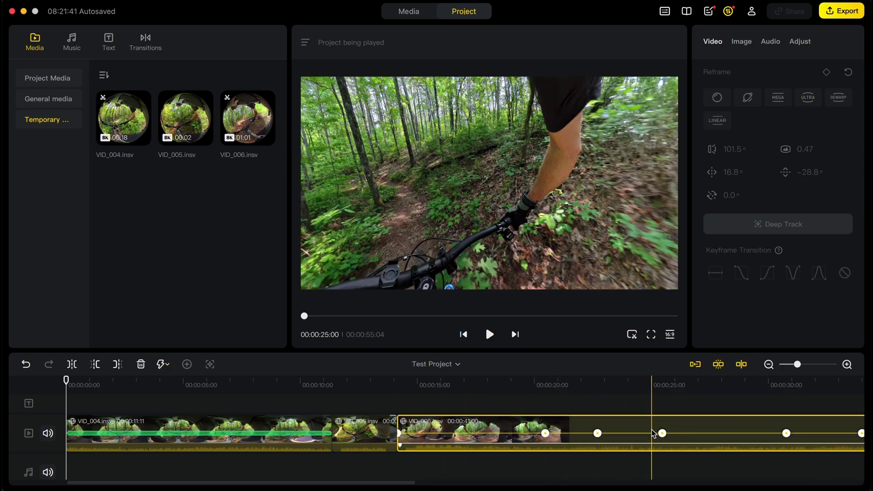
# Look at the media workspace, return to the project, and scrub from the VID_005.insv clip back to the timeline's start.
pyautogui.click(404, 12)
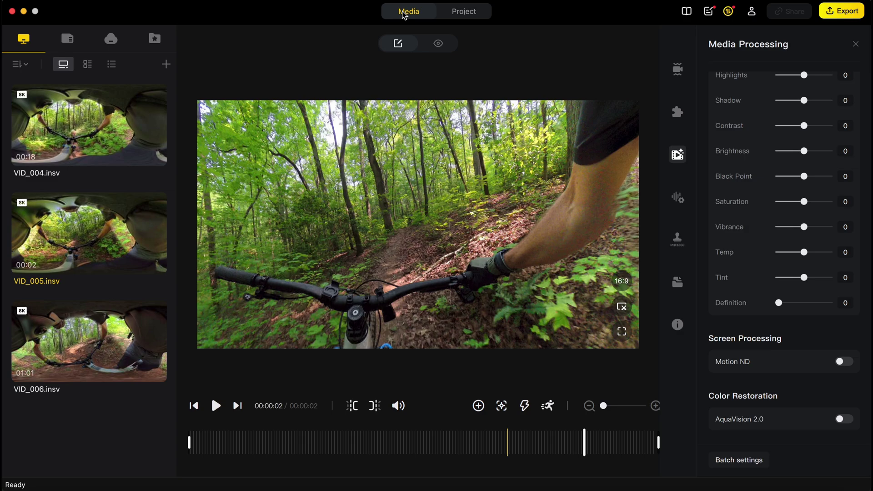
pyautogui.click(463, 11)
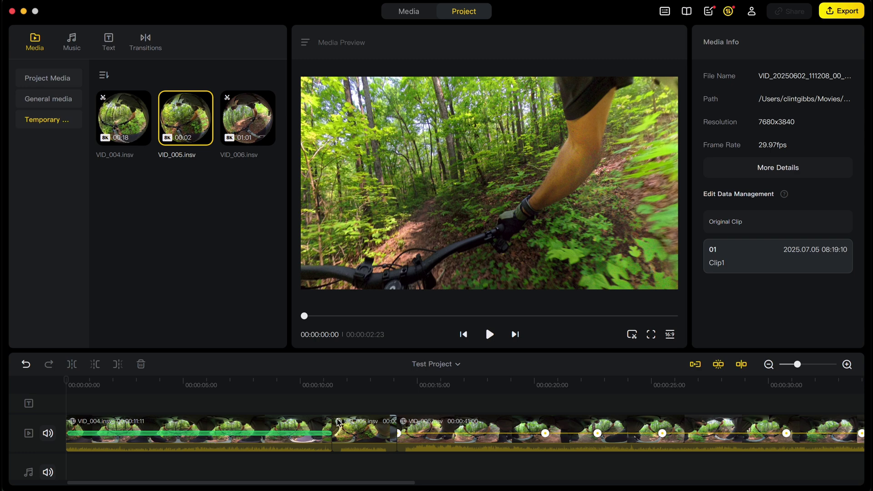
pyautogui.click(339, 403)
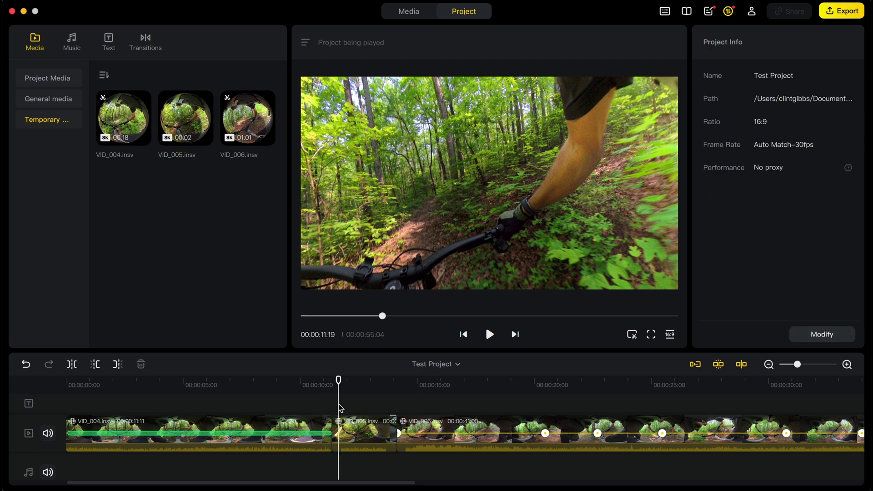
pyautogui.click(355, 438)
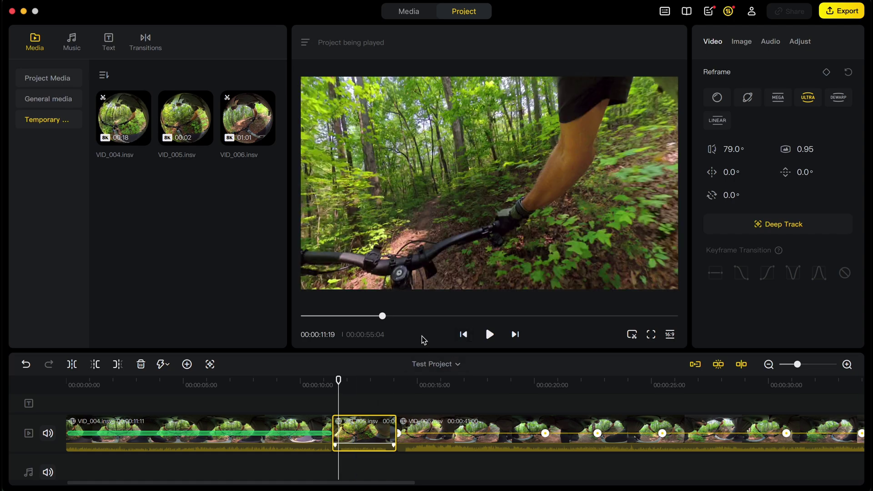
pyautogui.moveTo(383, 315); pyautogui.dragTo(303, 340)
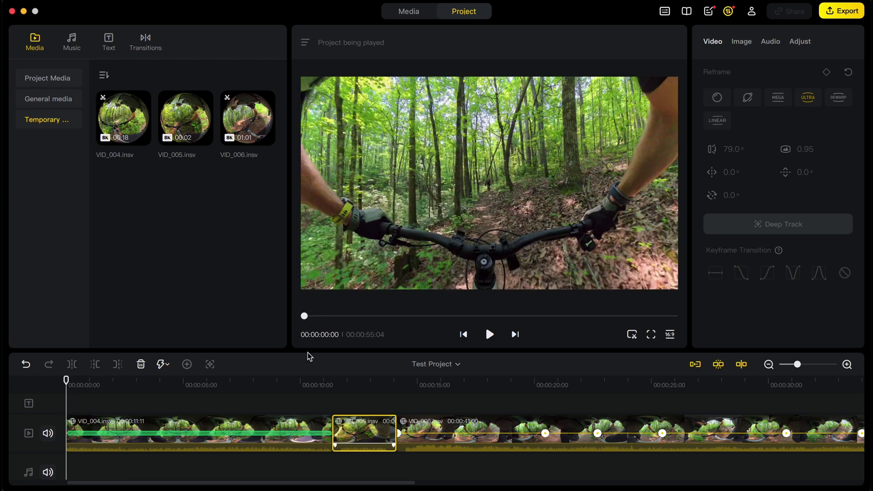
# Add a reframing keyframe at the start of the VID_005.insv clip, at 00:00:11:11.
pyautogui.click(333, 407)
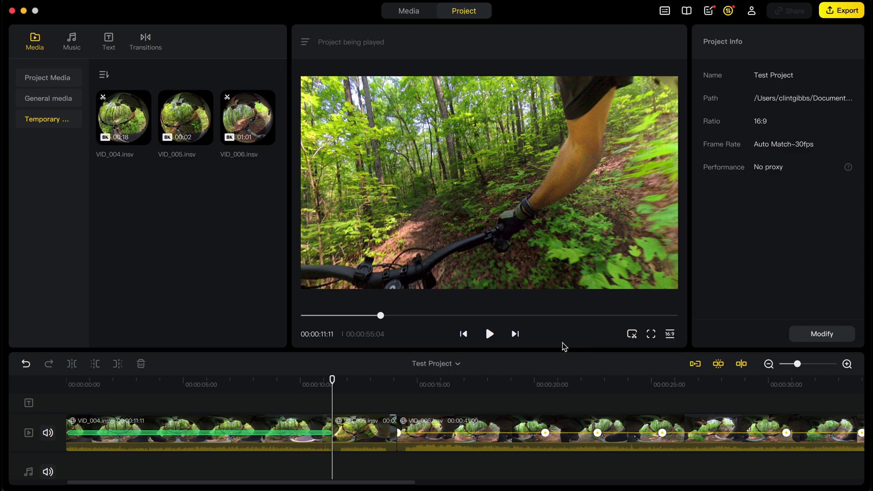
pyautogui.click(354, 415)
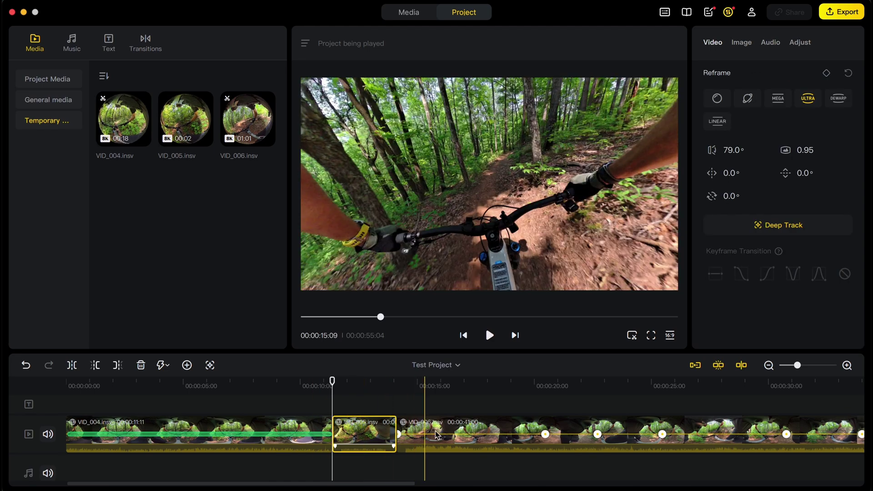
pyautogui.click(507, 430)
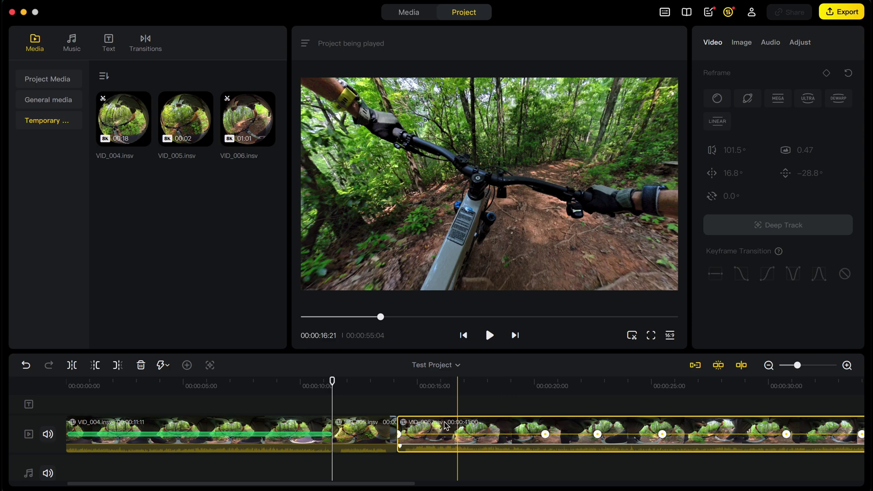
pyautogui.click(362, 432)
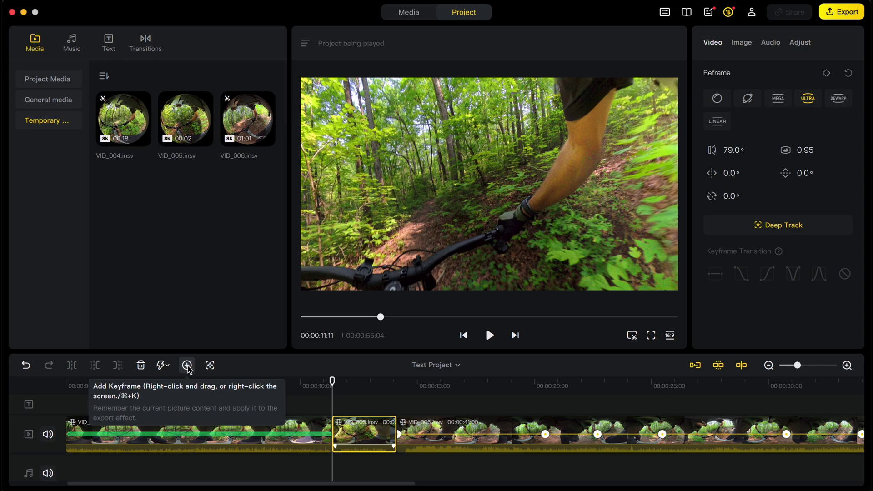
pyautogui.click(187, 366)
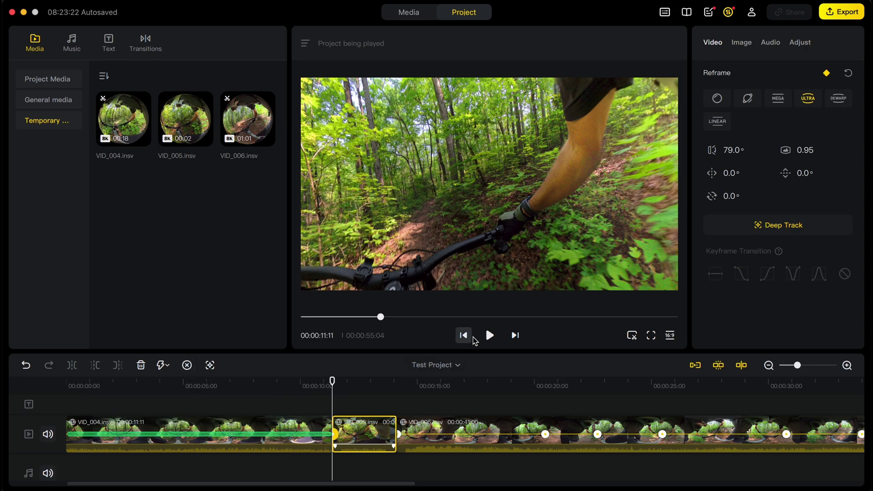
# Add a second keyframe to the VID_005.insv clip at 00:00:13:01 and reframe its view to about 15.7° pan and -45.6° tilt.
pyautogui.click(490, 336)
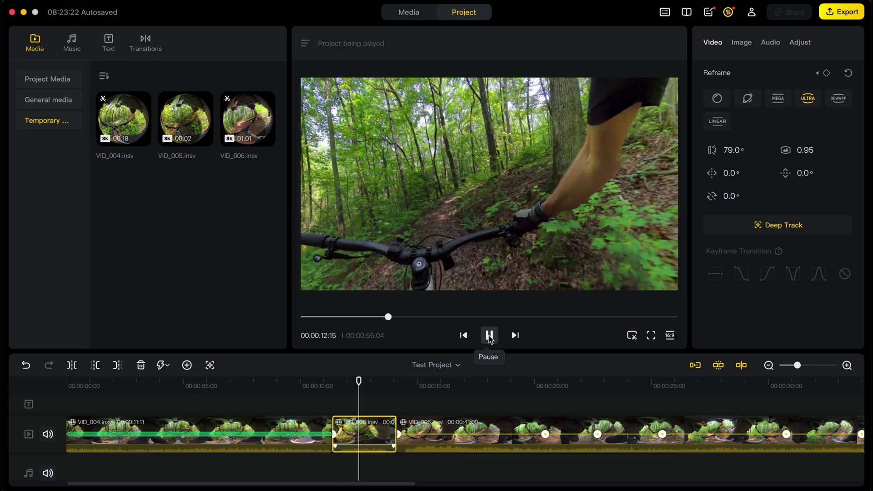
pyautogui.press('space')
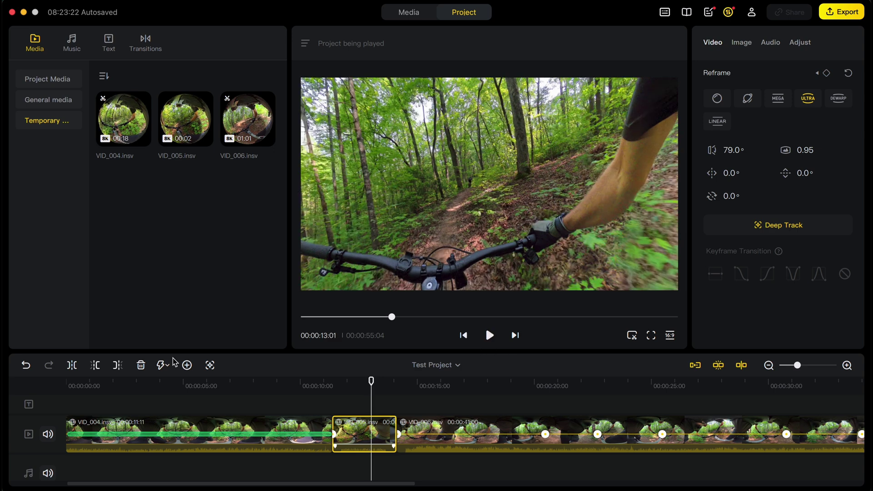
pyautogui.click(187, 366)
pyautogui.moveTo(483, 219); pyautogui.dragTo(513, 66)
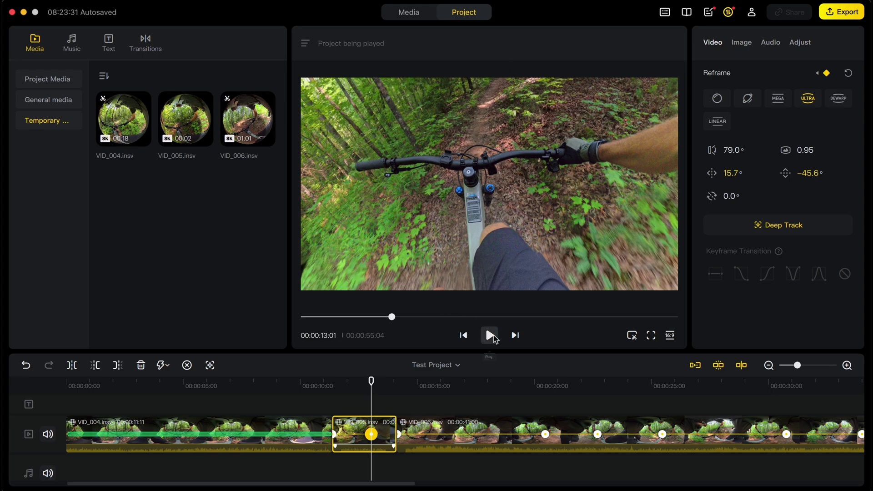
# Play the timeline past the new keyframe, and replay the VID_005.insv clip from its start to check the reframing.
pyautogui.click(494, 338)
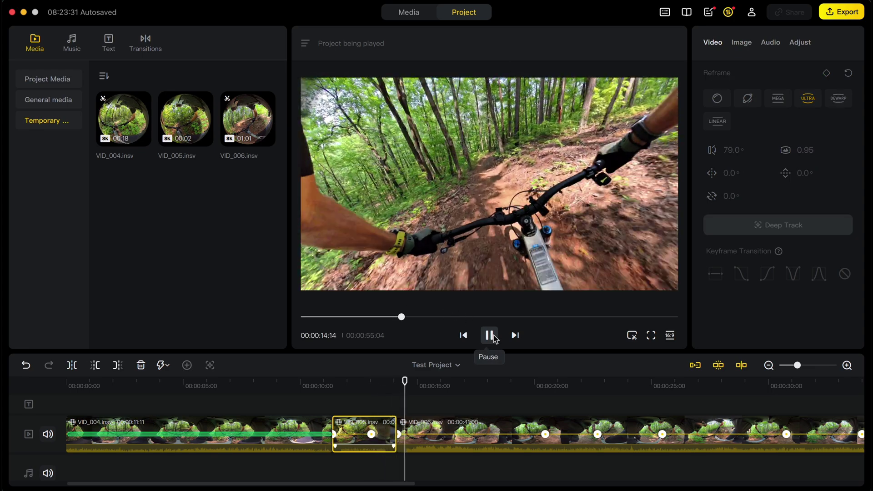
pyautogui.click(492, 337)
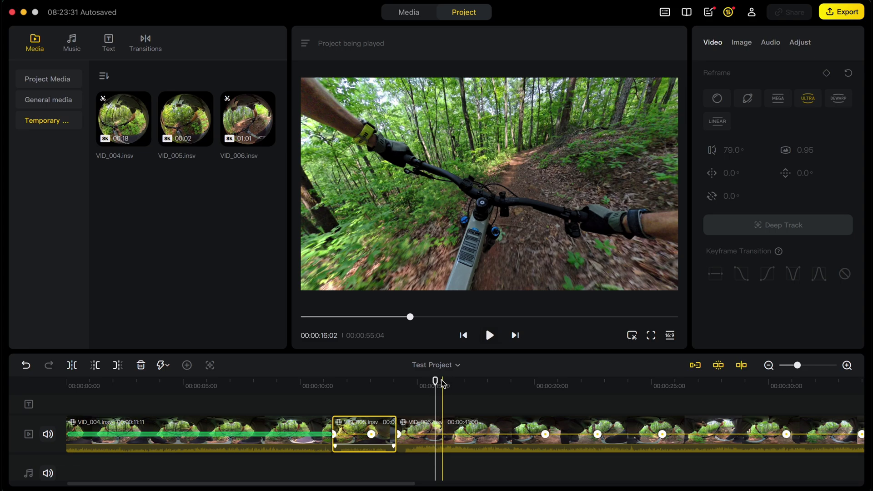
pyautogui.moveTo(435, 382); pyautogui.dragTo(332, 383)
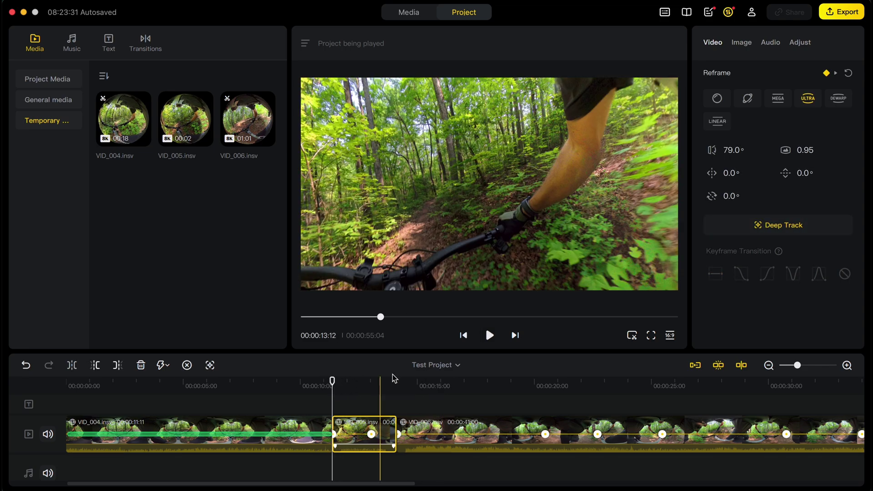
pyautogui.click(490, 336)
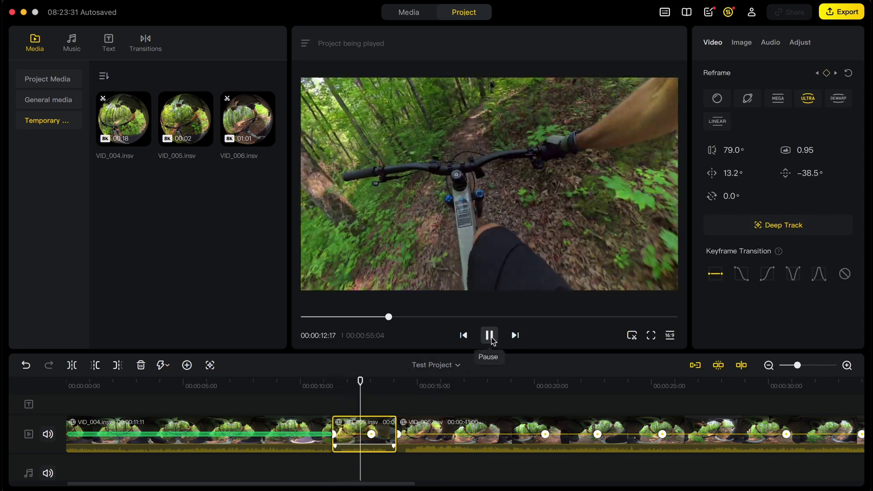
pyautogui.click(490, 337)
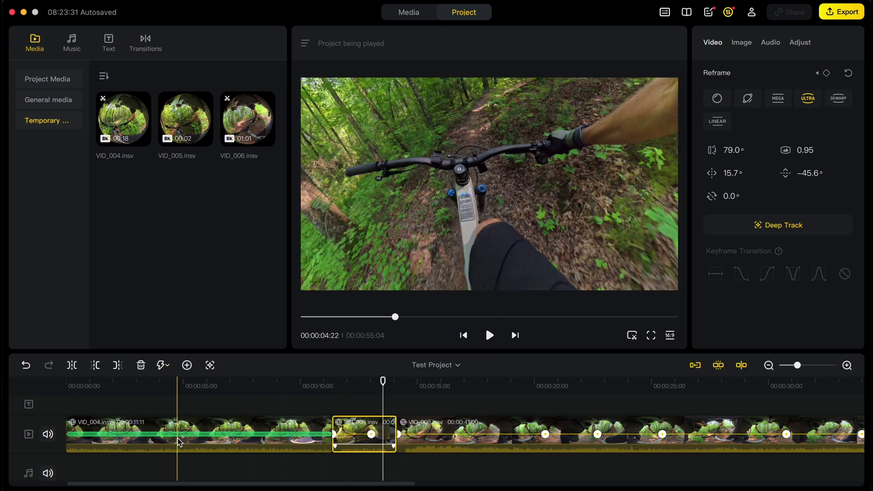
# Trim about 2 seconds off the start of VID_004.insv, and cut away the part of VID_006.insv before 00:00:14:04.
pyautogui.click(212, 430)
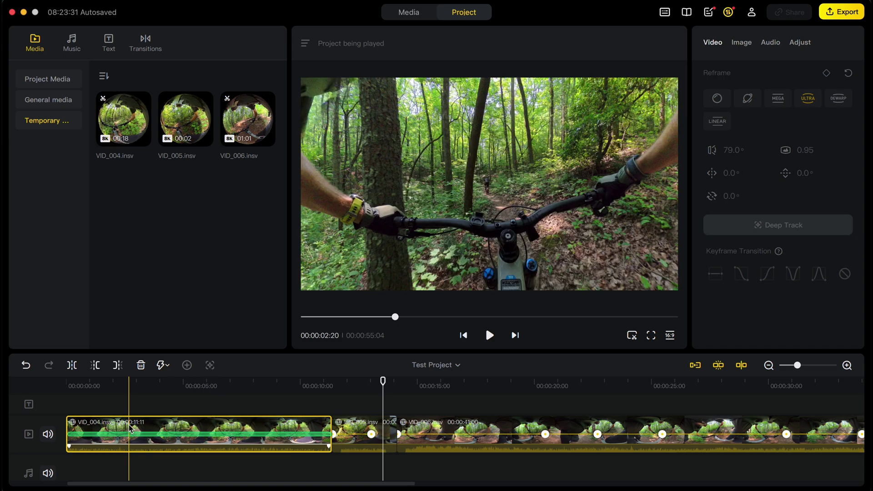
pyautogui.moveTo(68, 422); pyautogui.dragTo(111, 436)
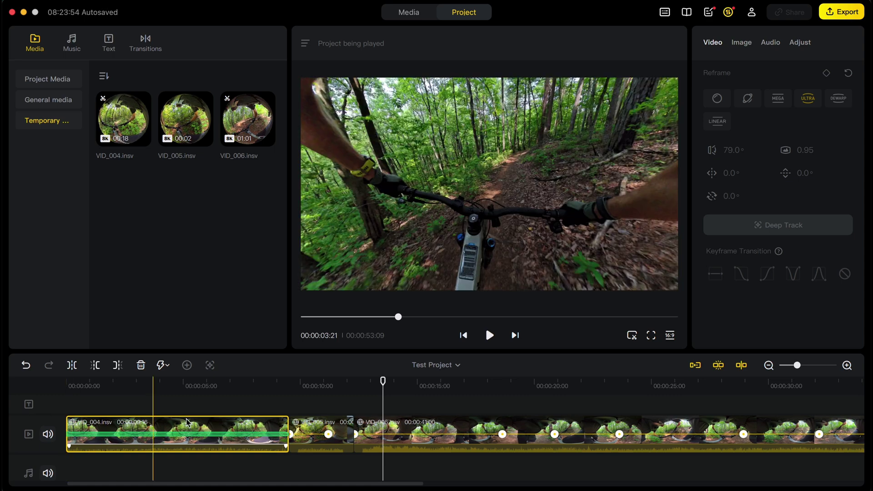
pyautogui.moveTo(383, 382); pyautogui.dragTo(397, 381)
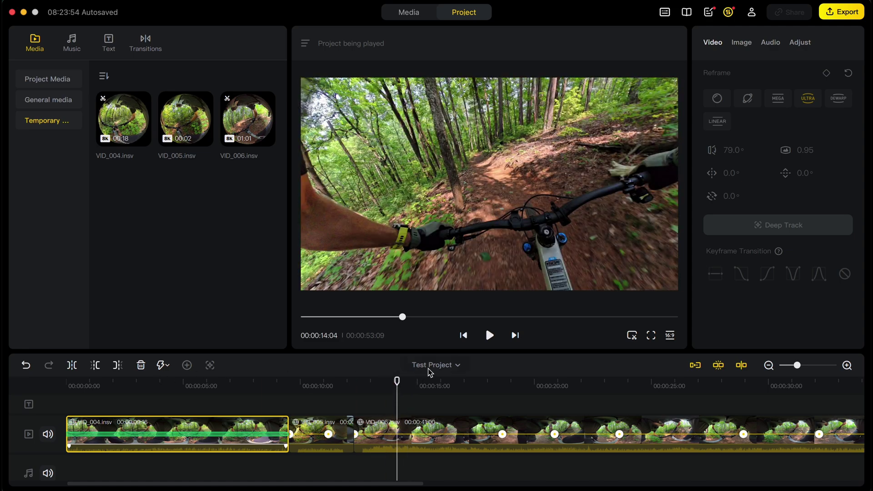
pyautogui.click(423, 430)
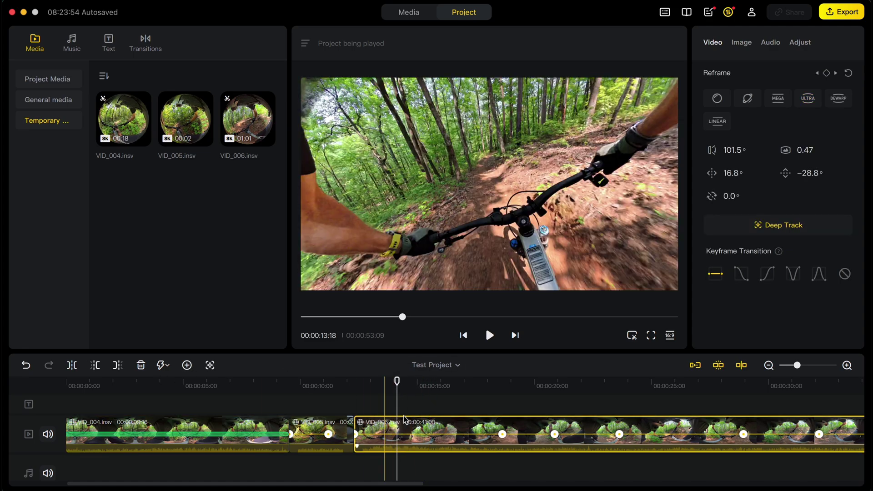
pyautogui.click(96, 366)
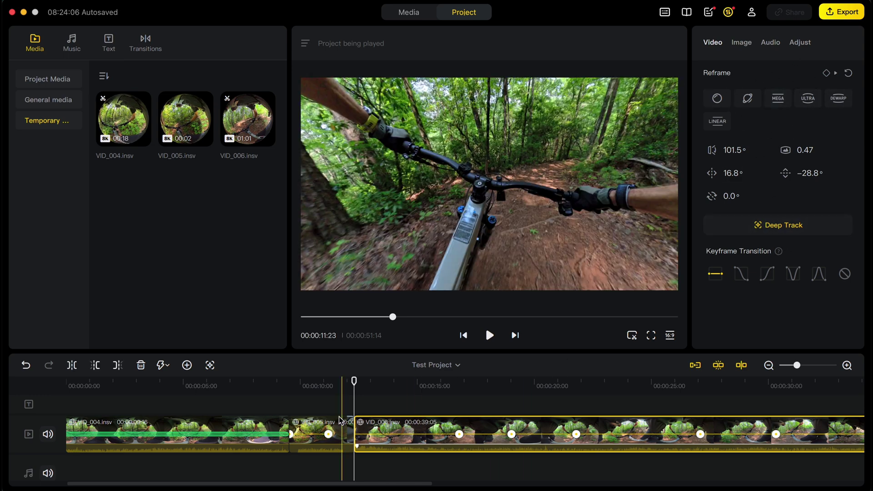
pyautogui.moveTo(354, 383); pyautogui.dragTo(59, 400)
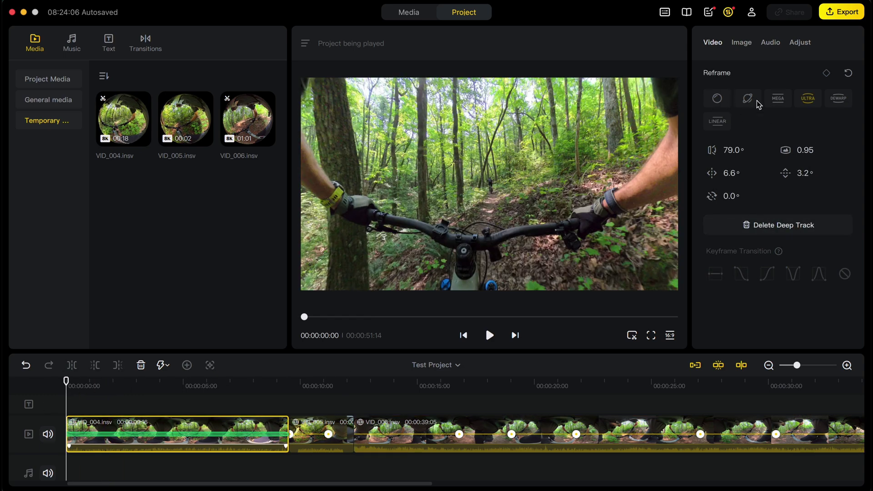
pyautogui.click(838, 100)
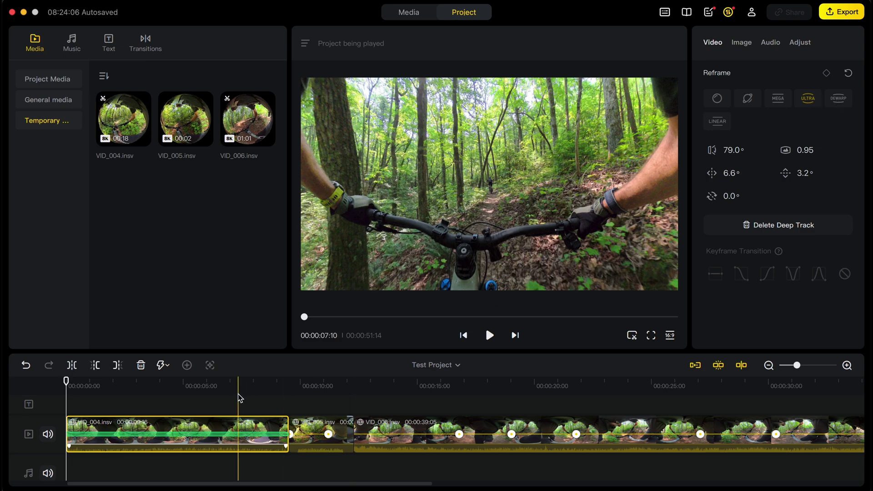
pyautogui.click(244, 430)
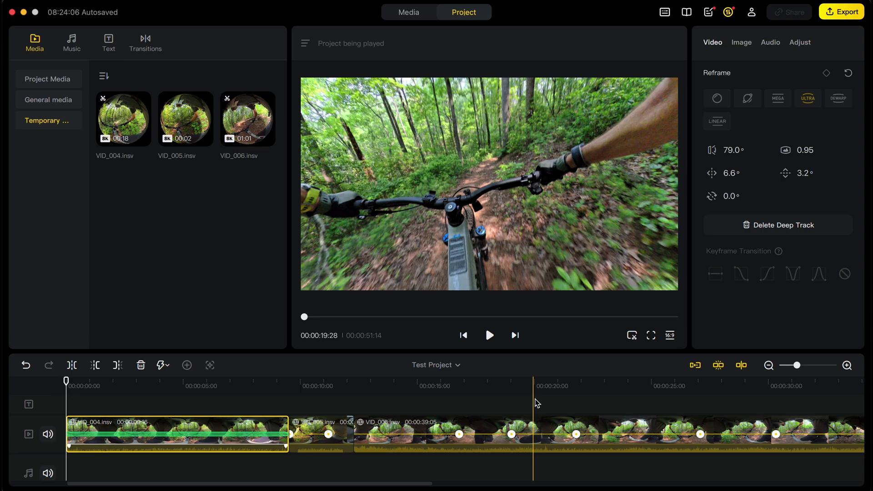
# Add a keyframe to the VID_006.insv clip at 00:00:24:10, trying the Crystal Ball and MegaView presets before applying the Ultra view.
pyautogui.click(637, 400)
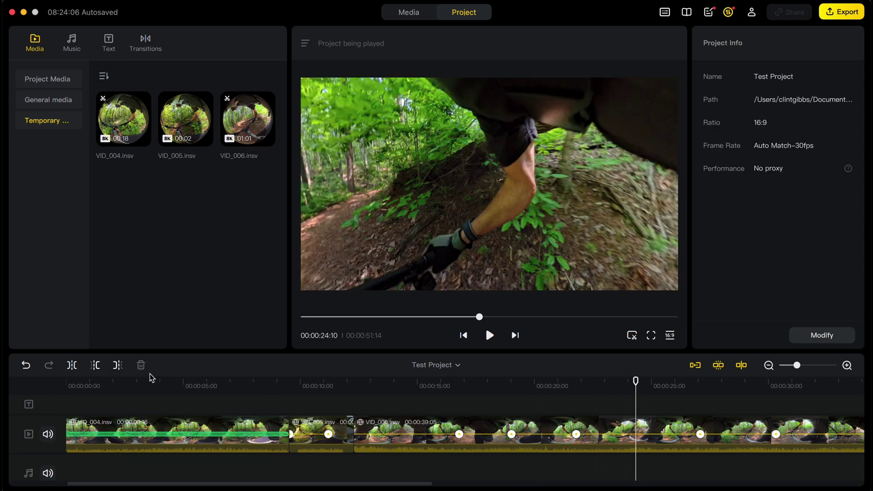
pyautogui.click(610, 432)
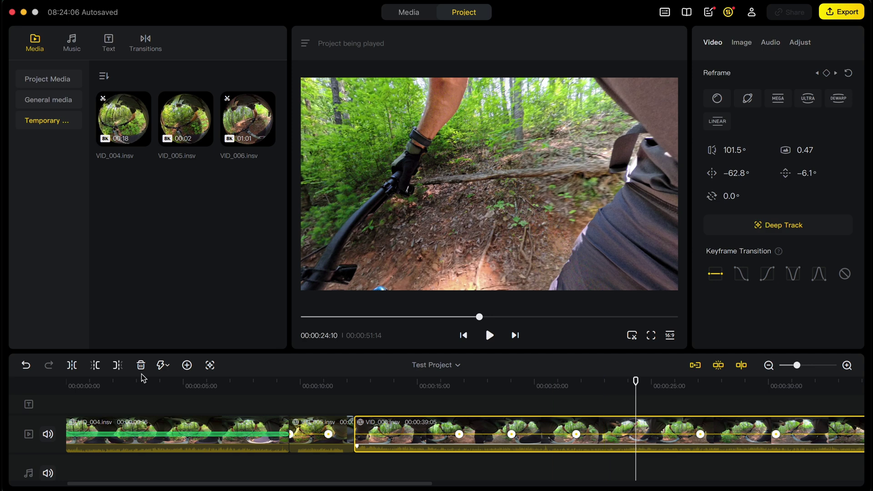
pyautogui.click(187, 366)
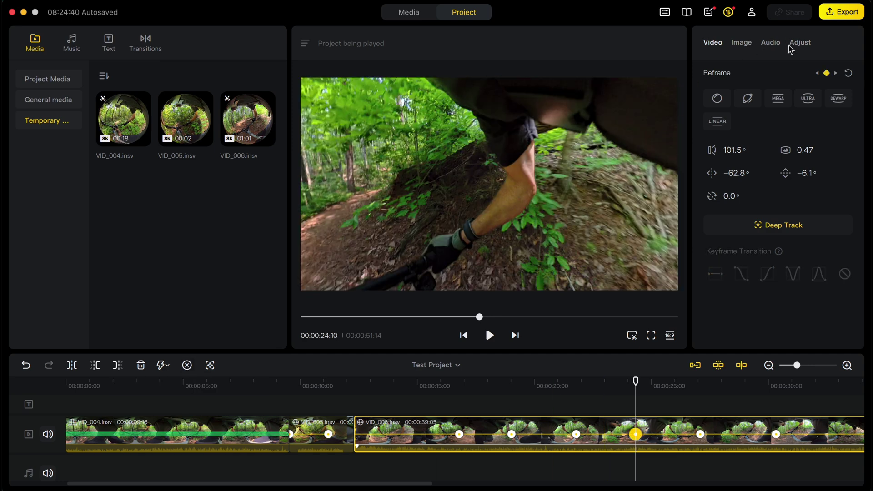
pyautogui.click(721, 99)
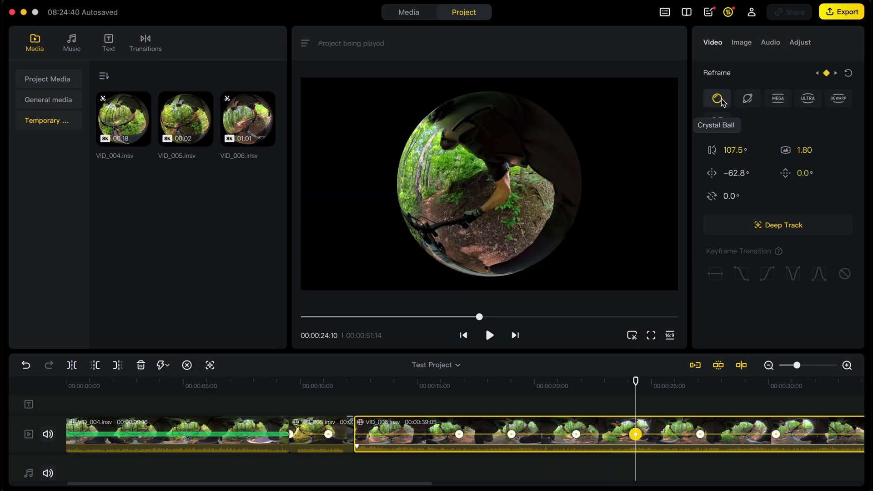
pyautogui.click(748, 98)
pyautogui.click(782, 101)
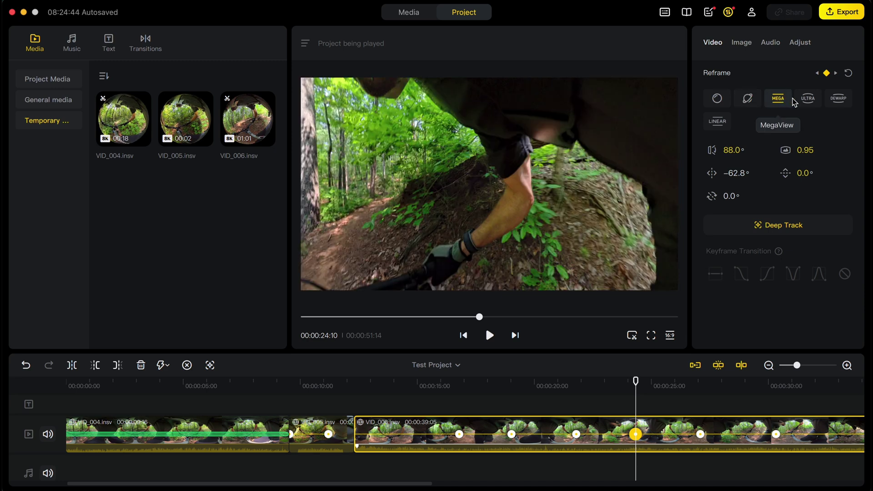
pyautogui.click(809, 99)
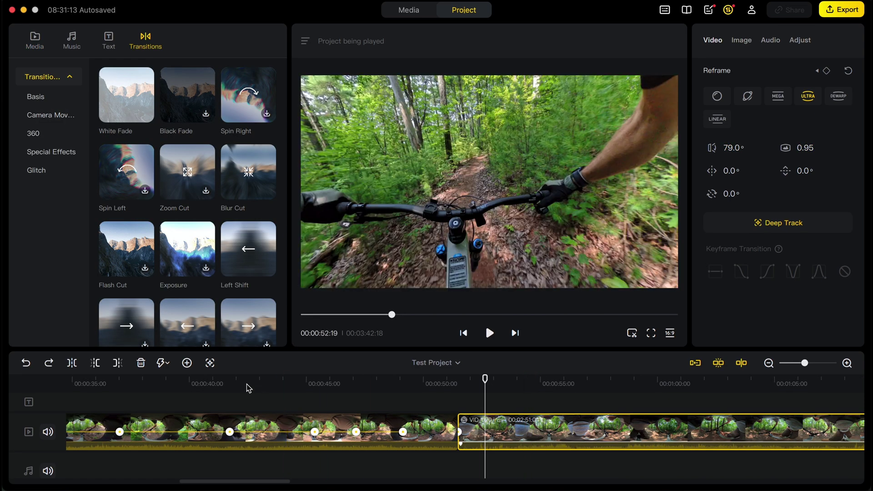
# Keyframe the VID_020.insv clip at 00:00:52:19 and again at 00:00:56:18, reframing the second view to 1.2° pan and -38.5° tilt.
pyautogui.click(187, 363)
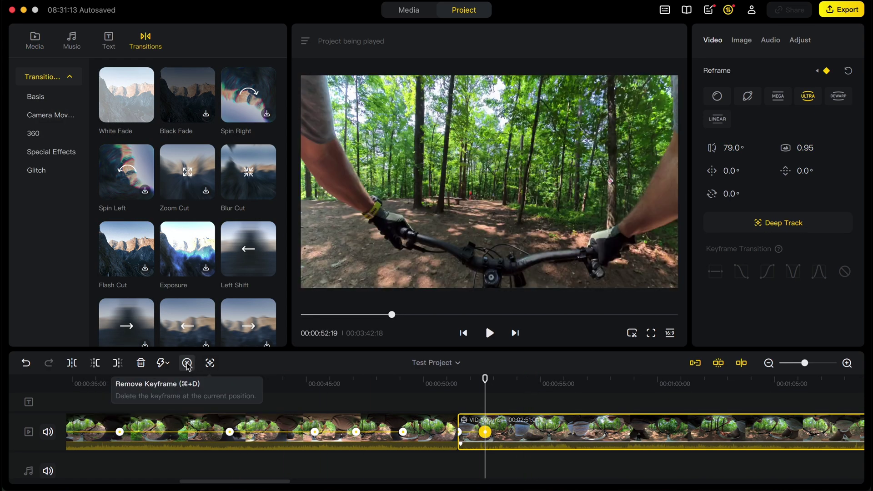
pyautogui.click(487, 336)
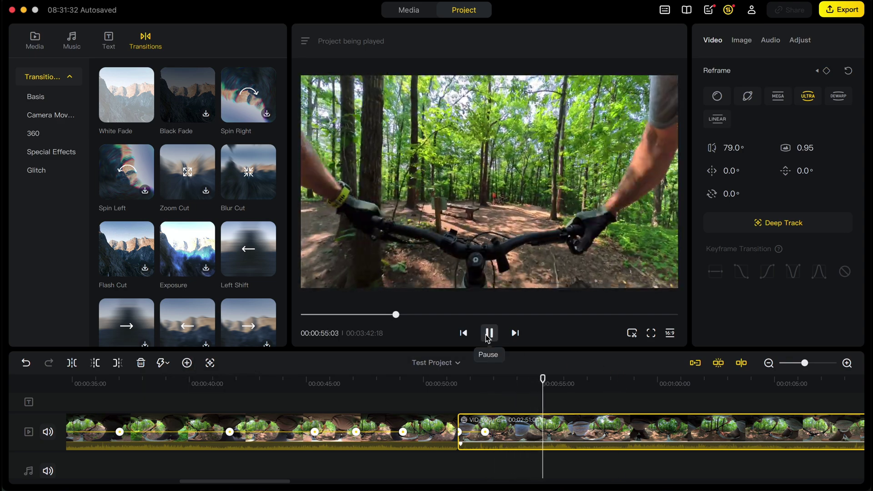
pyautogui.click(489, 333)
pyautogui.moveTo(504, 254); pyautogui.dragTo(507, 91)
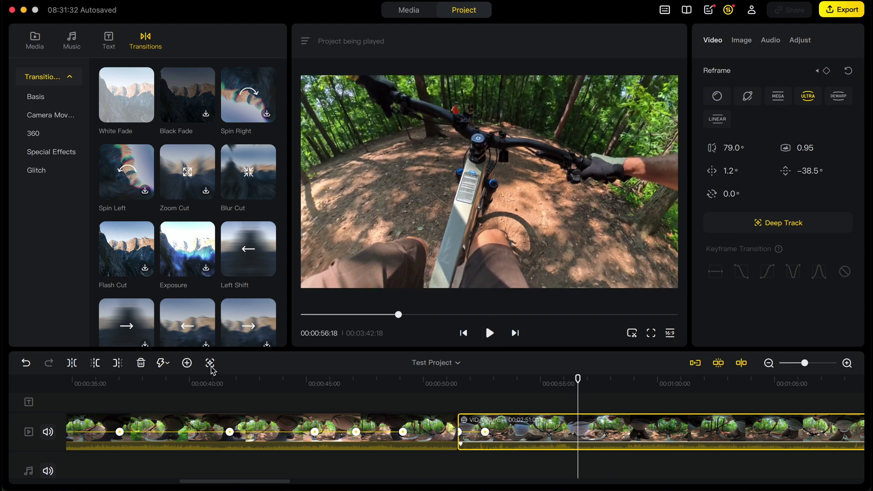
pyautogui.click(187, 363)
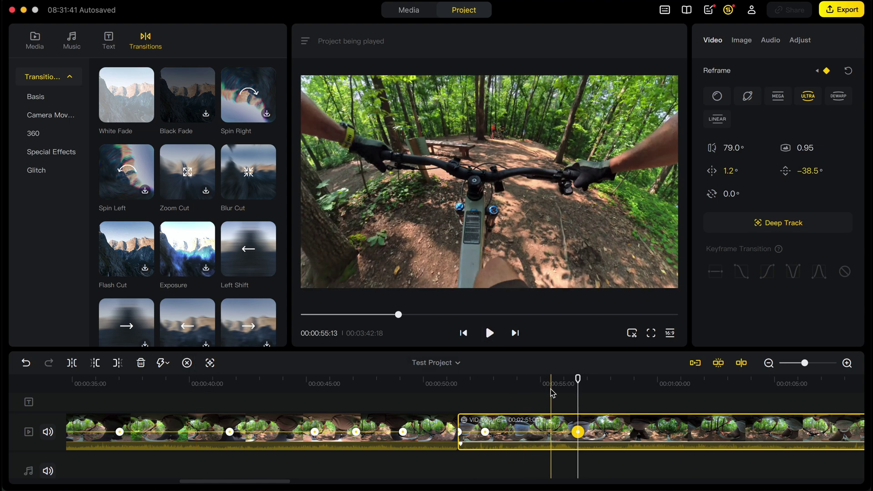
# Try the descending-curve keyframe transition between the last two VID_020.insv keyframes and play the section to preview it.
pyautogui.moveTo(578, 381); pyautogui.dragTo(524, 385)
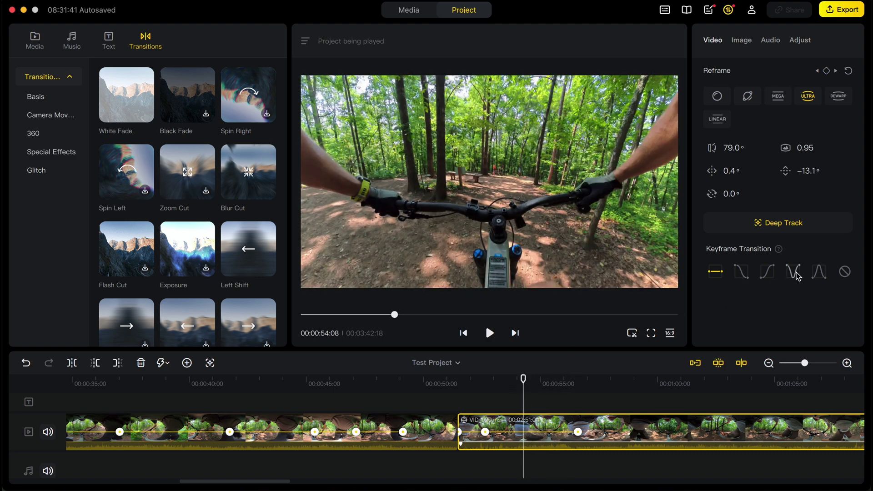
pyautogui.click(746, 275)
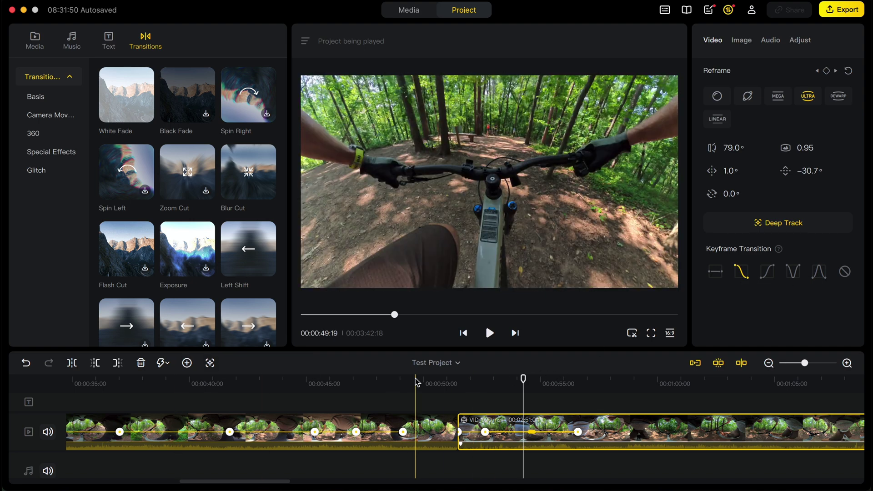
pyautogui.moveTo(523, 379); pyautogui.dragTo(489, 382)
pyautogui.click(489, 333)
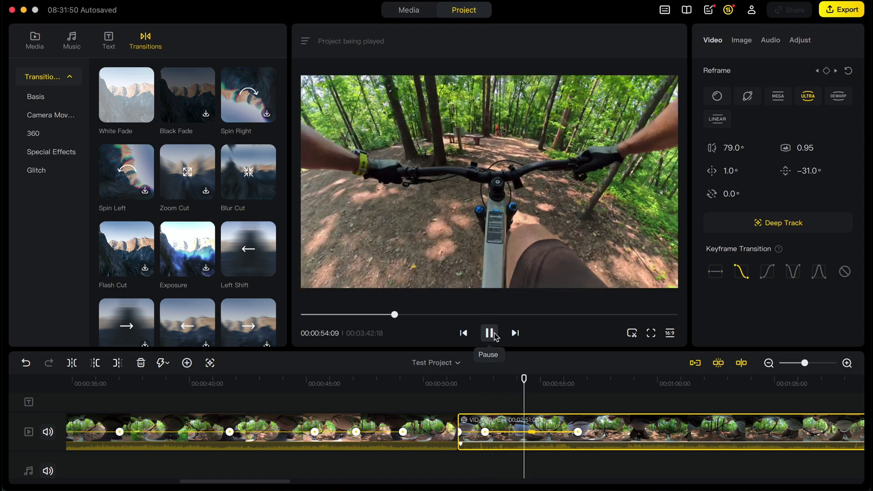
pyautogui.click(495, 335)
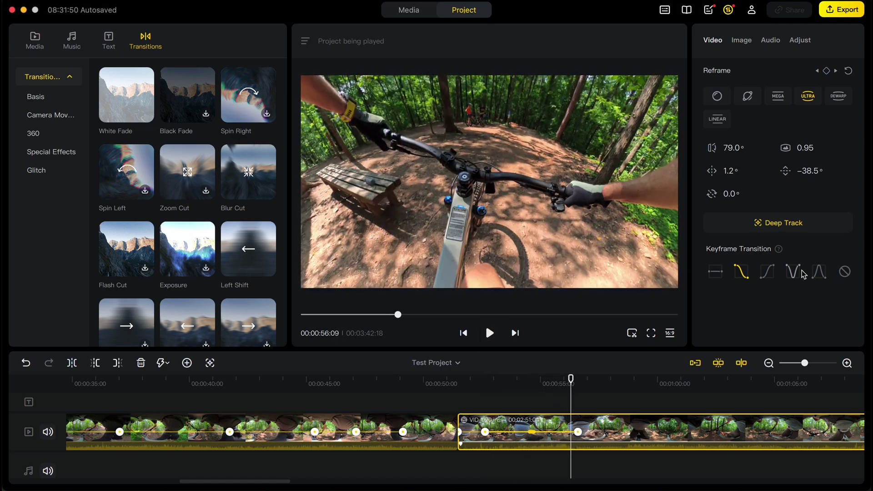
# Set the keyframe transition between the last two VID_020.insv keyframes to none and return to the clip's start.
pyautogui.click(845, 272)
pyautogui.moveTo(571, 379); pyautogui.dragTo(458, 379)
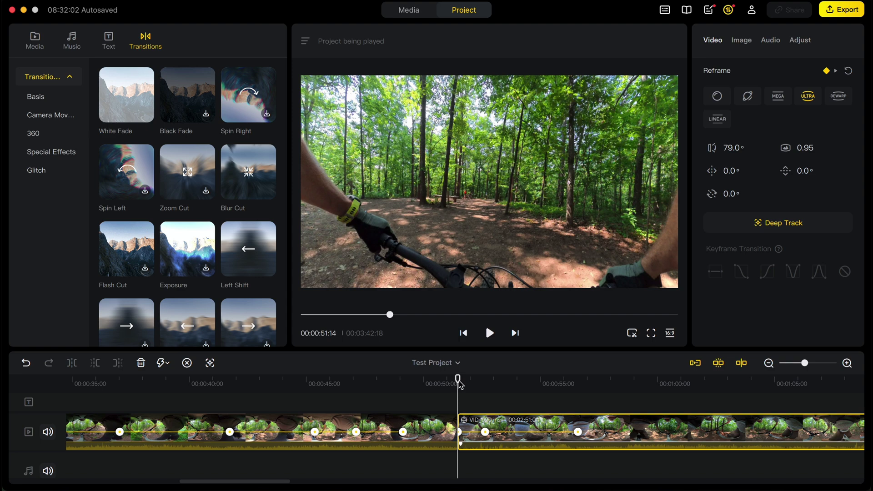
# Add the Left Shift transition at the cut between VID_006.insv and VID_020.insv and select it.
pyautogui.click(36, 41)
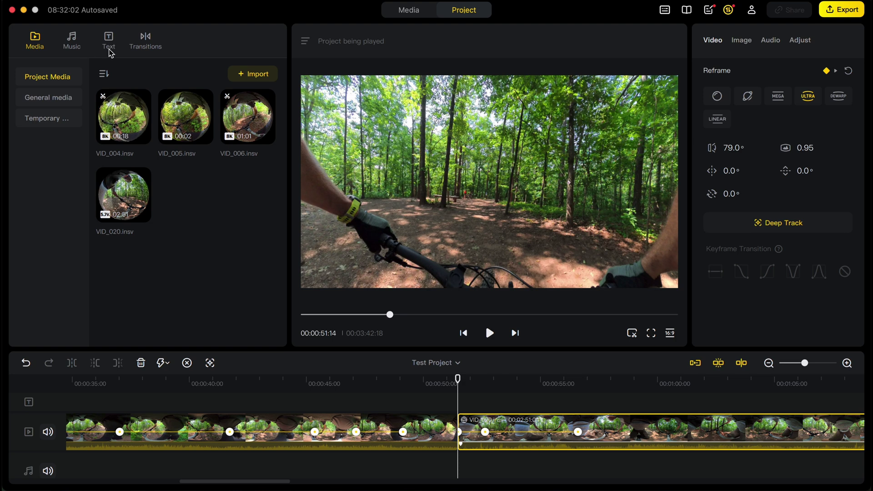
pyautogui.click(145, 39)
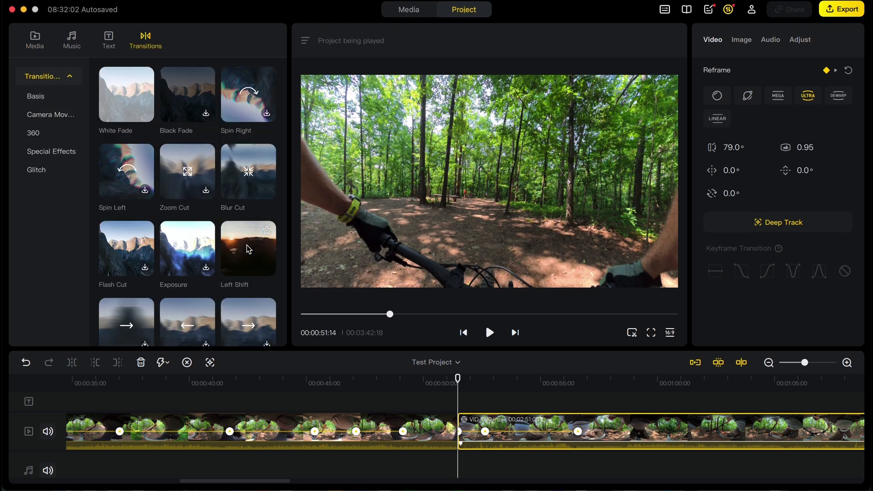
pyautogui.moveTo(248, 250); pyautogui.dragTo(380, 353)
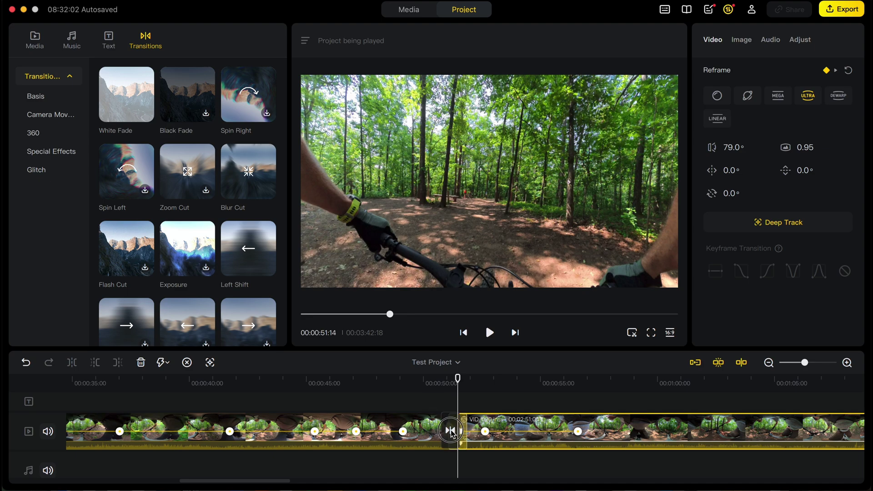
pyautogui.click(449, 433)
# Play the timeline from 00:00:49:22 across the Left Shift transition to check it.
pyautogui.moveTo(457, 381); pyautogui.dragTo(419, 382)
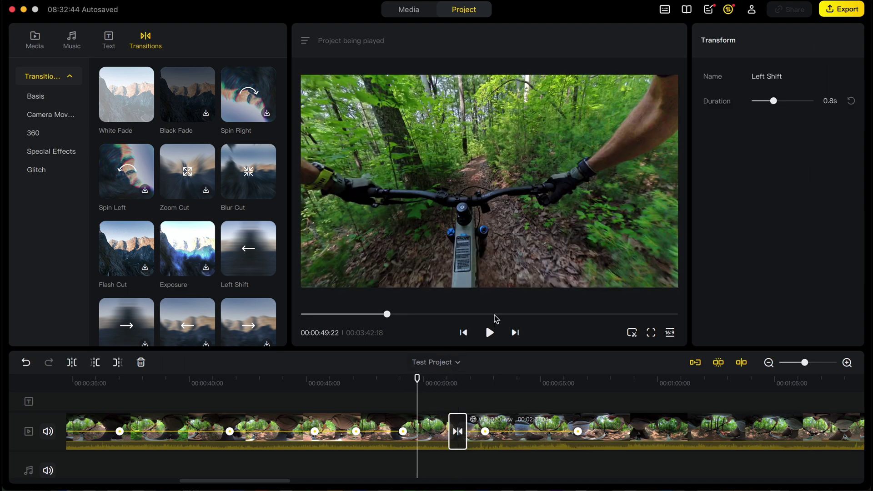
pyautogui.click(489, 333)
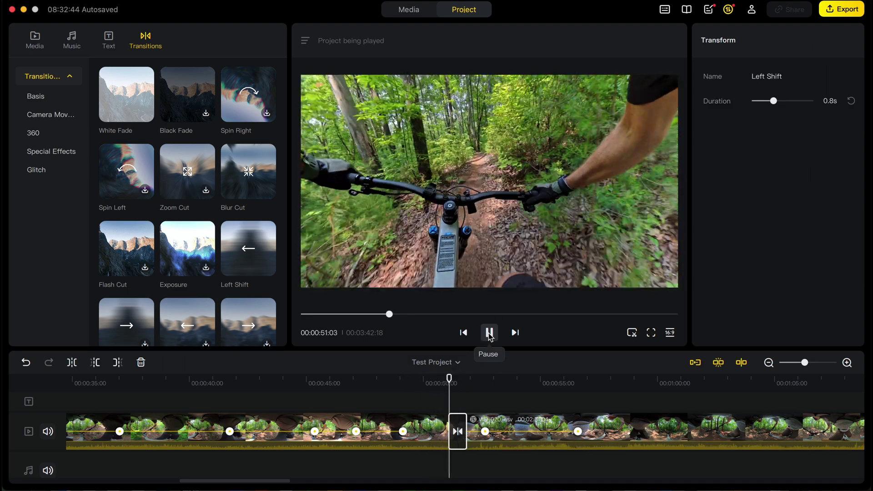
pyautogui.click(489, 333)
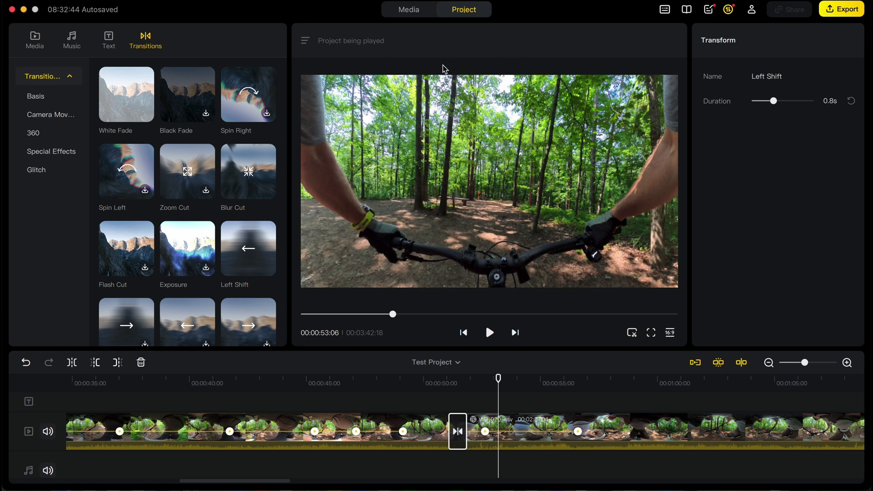
# Switch from the project timeline back to the Media workspace.
pyautogui.click(413, 16)
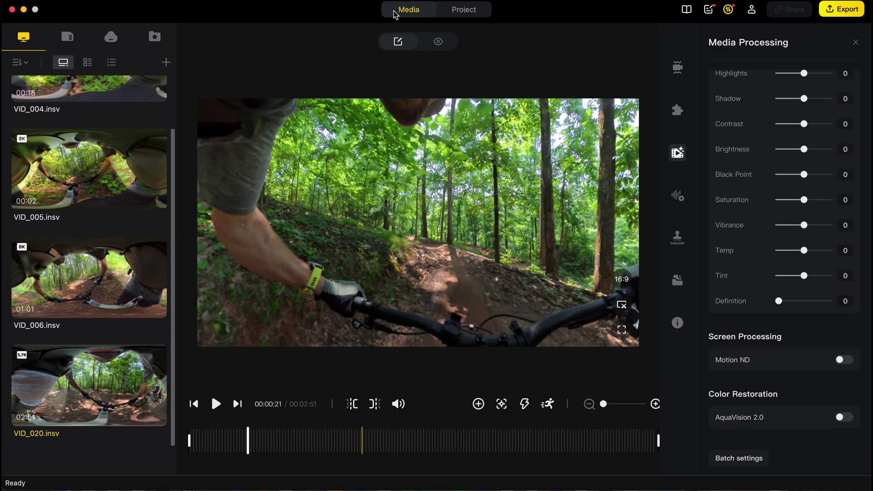
pyautogui.moveTo(130, 298)
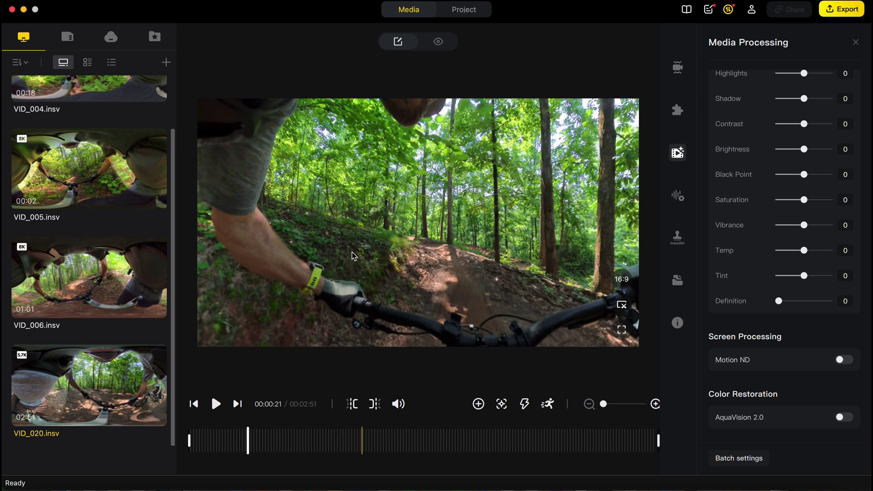